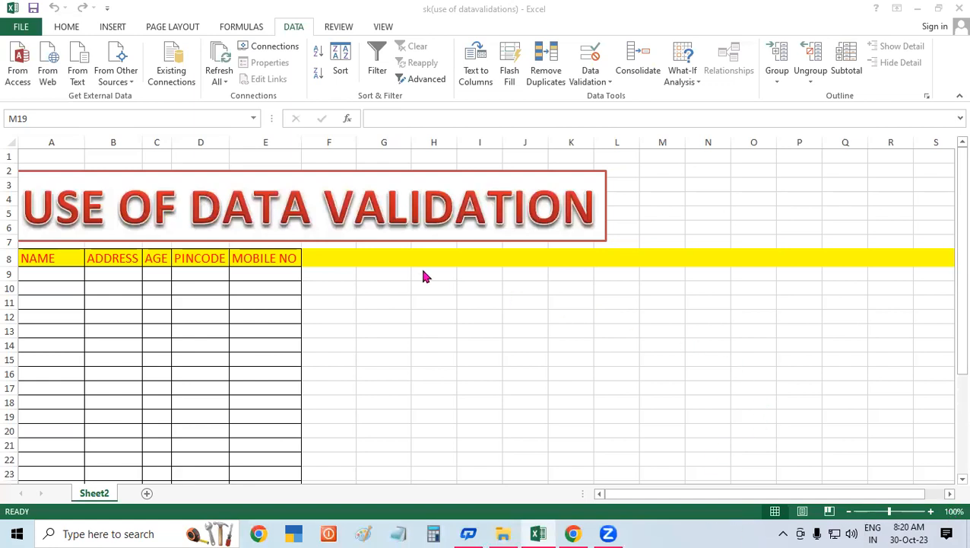
{"action": "left_click", "coordinate": [529, 284]}
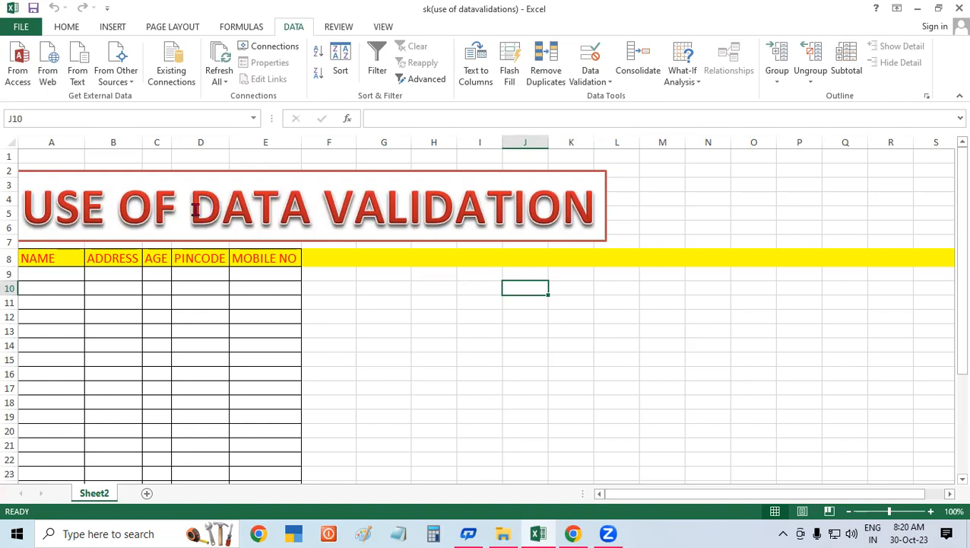
{"action": "left_click", "coordinate": [526, 312]}
{"action": "left_click", "coordinate": [635, 285]}
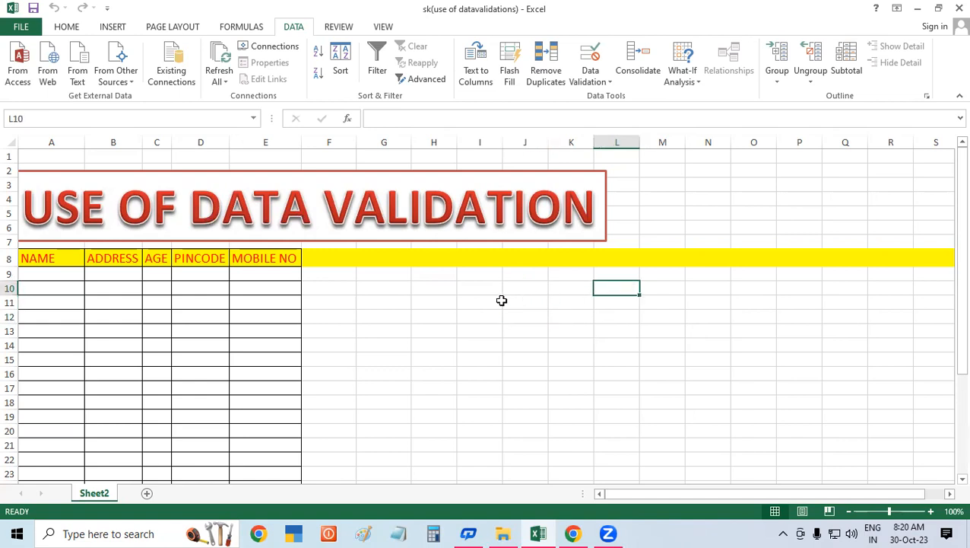
Step: Clear all contents and formatting from the range H10:J20
{"action": "left_click", "coordinate": [426, 287]}
{"action": "left_click_drag", "start_coordinate": [444, 283], "coordinate": [534, 430]}
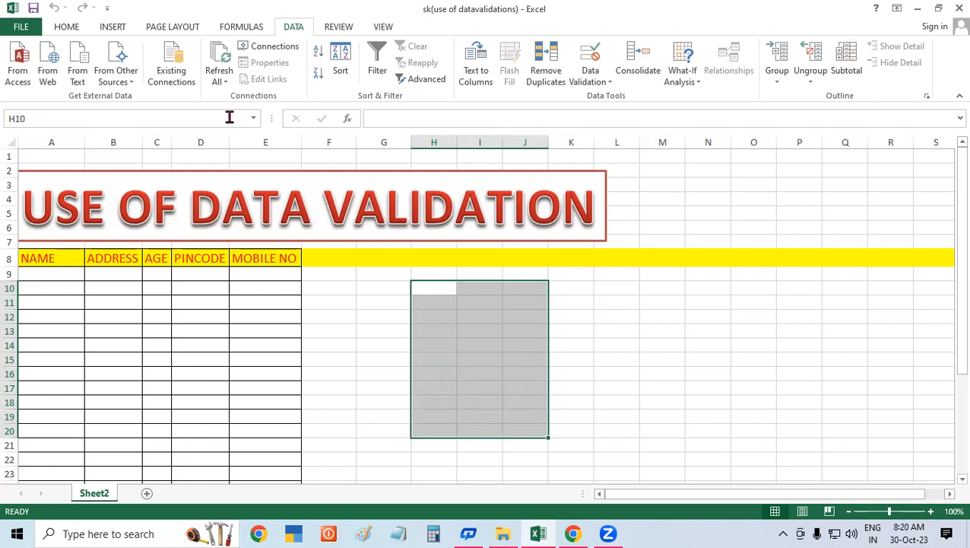
{"action": "left_click", "coordinate": [67, 27]}
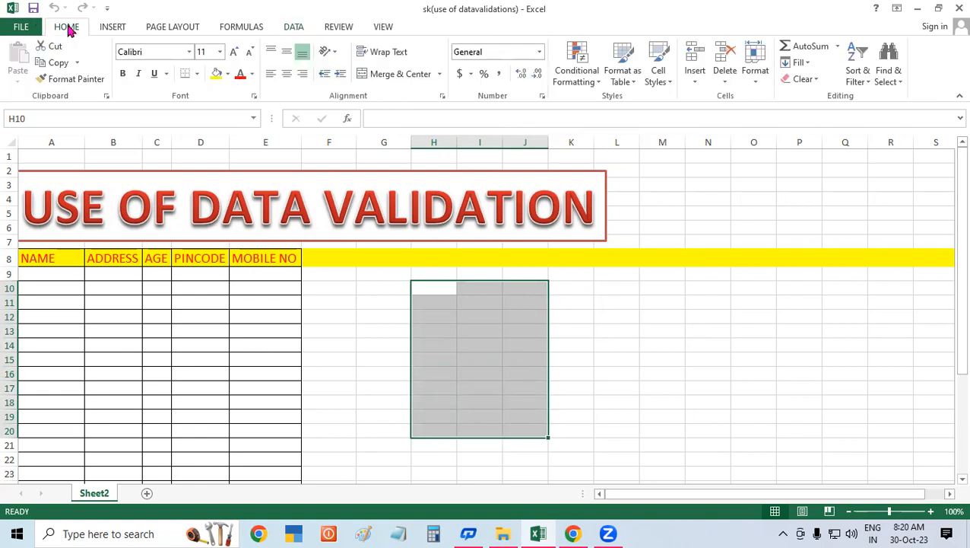
{"action": "left_click", "coordinate": [806, 79]}
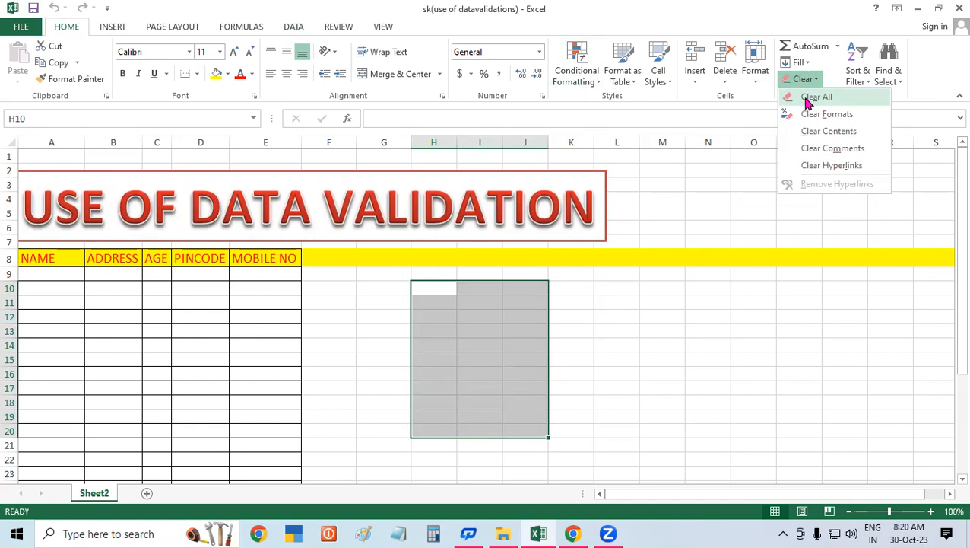
{"action": "left_click", "coordinate": [808, 98]}
{"action": "left_click", "coordinate": [578, 316]}
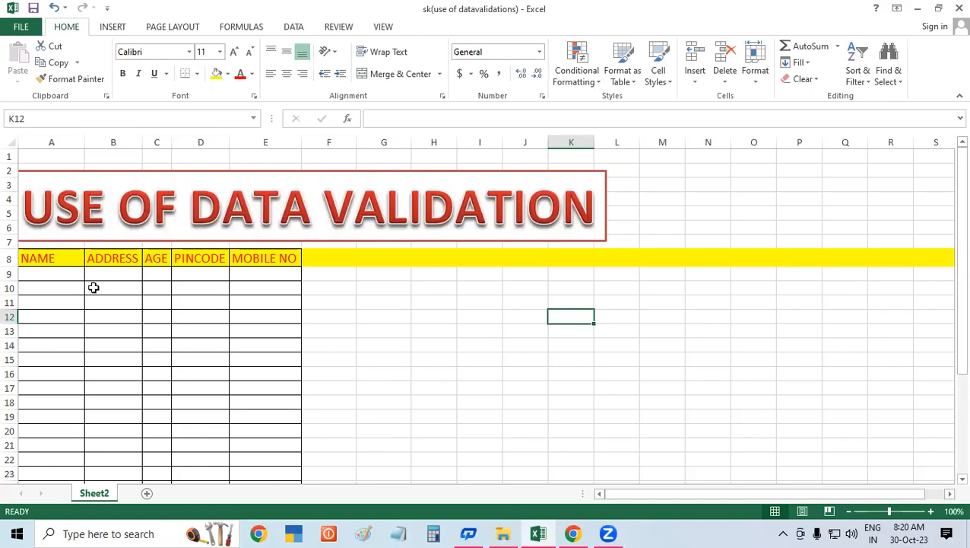
Step: Enter test values 4554545 in A9 and tytytytyty in A10 under the NAME heading
{"action": "left_click_drag", "start_coordinate": [45, 273], "coordinate": [40, 458]}
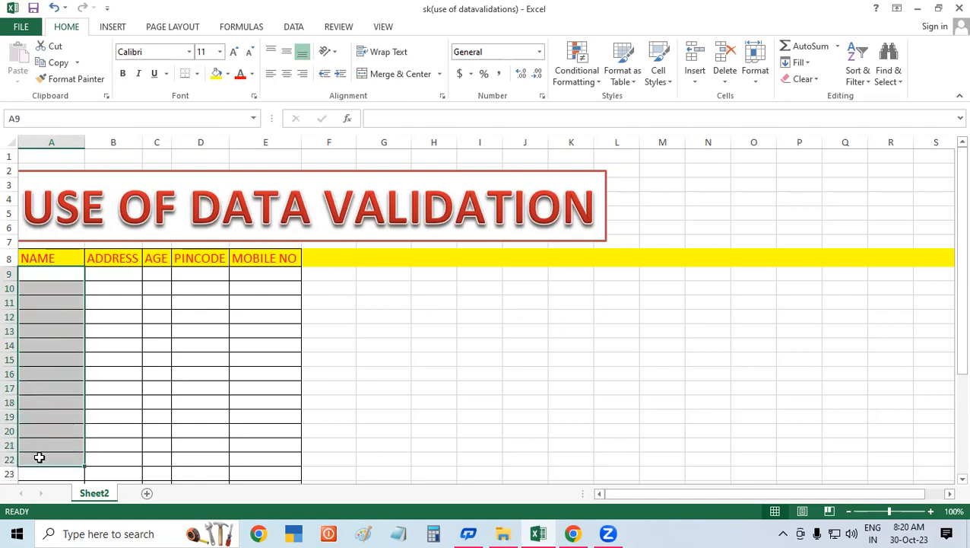
{"action": "left_click", "coordinate": [56, 279]}
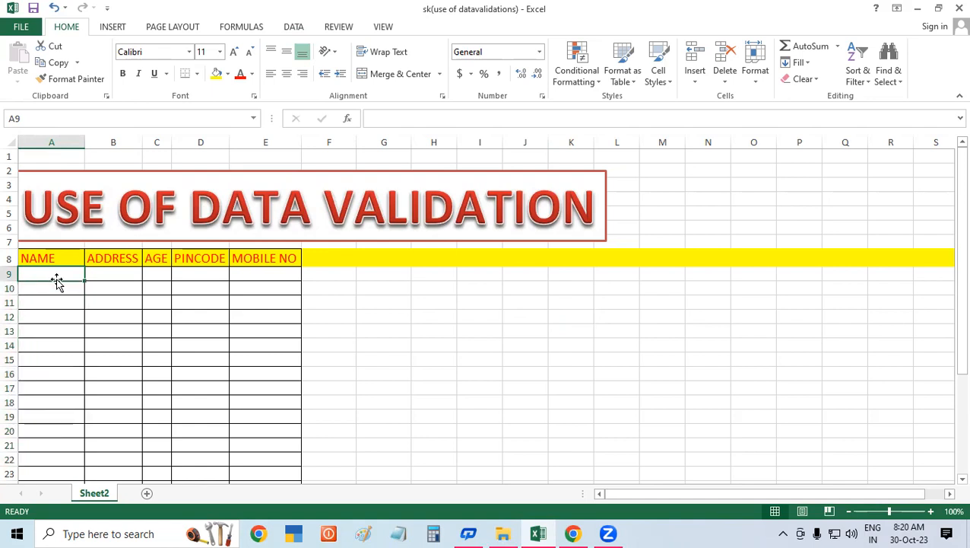
{"action": "type", "text": "4554545"}
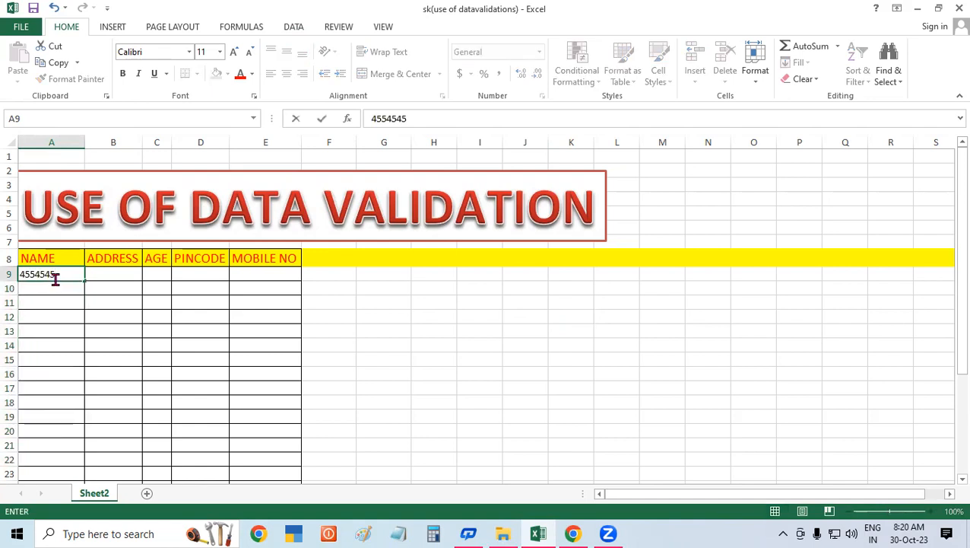
{"action": "key", "text": "Return"}
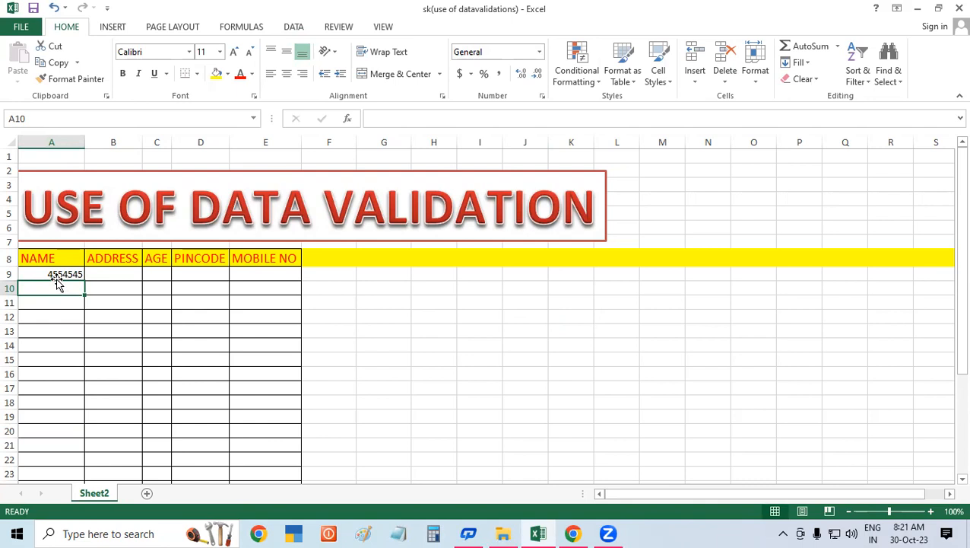
{"action": "type", "text": "tytytytyty"}
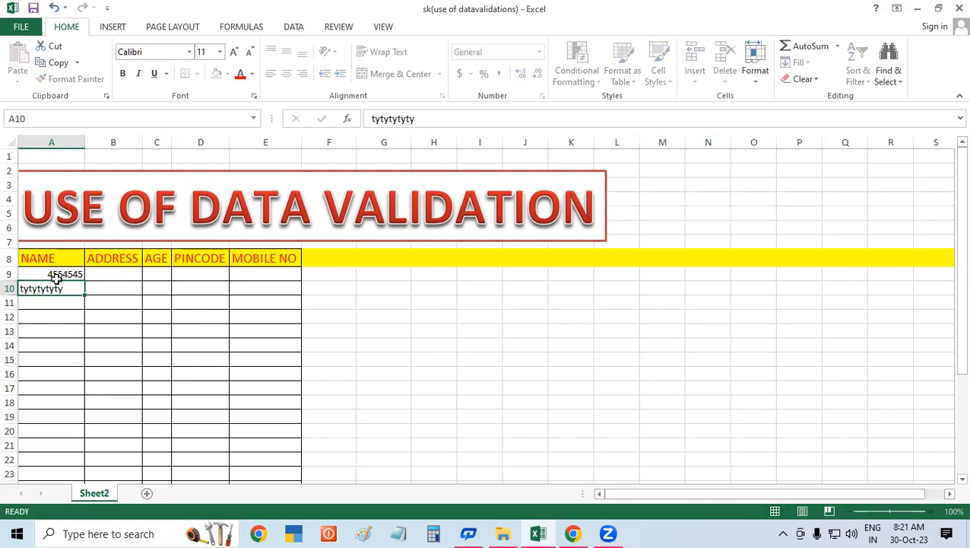
{"action": "key", "text": "Return"}
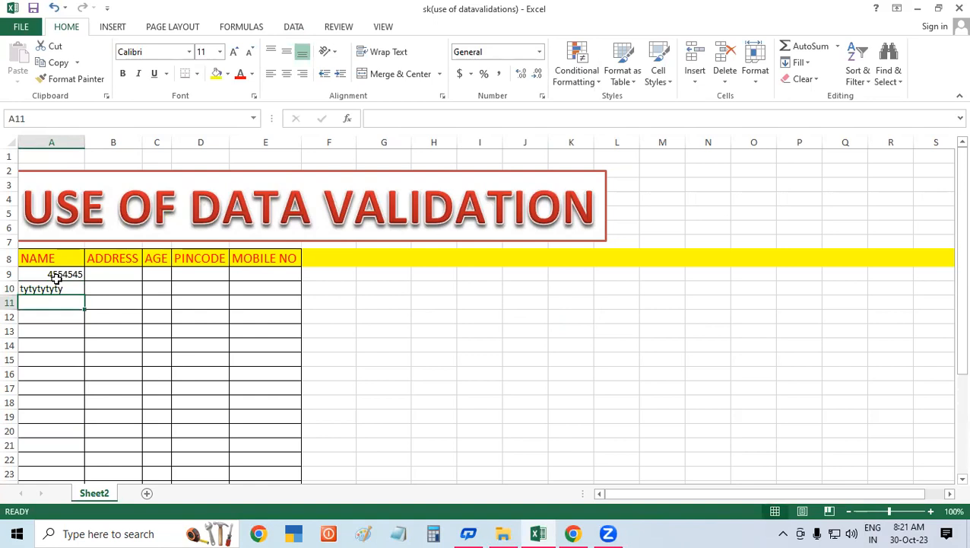
Step: Widen column N to prepare space for labels
{"action": "left_click_drag", "start_coordinate": [440, 286], "coordinate": [708, 429]}
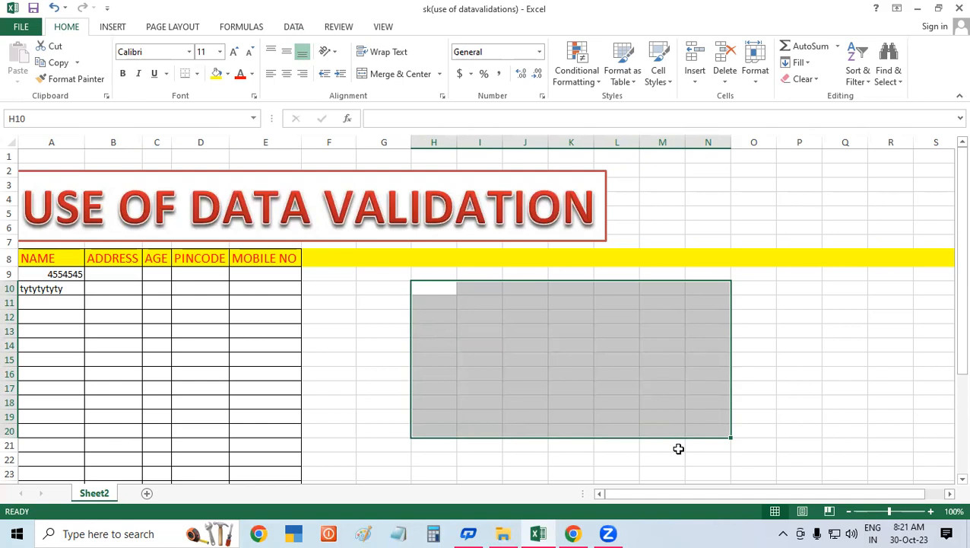
{"action": "left_click", "coordinate": [836, 273]}
{"action": "left_click_drag", "start_coordinate": [728, 140], "coordinate": [787, 141]}
{"action": "left_click", "coordinate": [717, 287]}
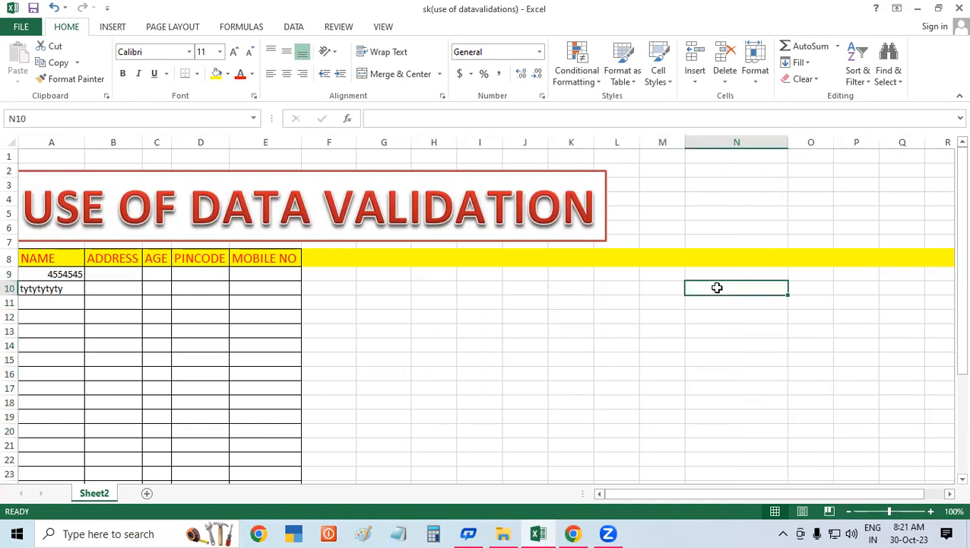
Step: Enter the labels Isnumber in N10 and Istext in N11
{"action": "type", "text": "Isnumber"}
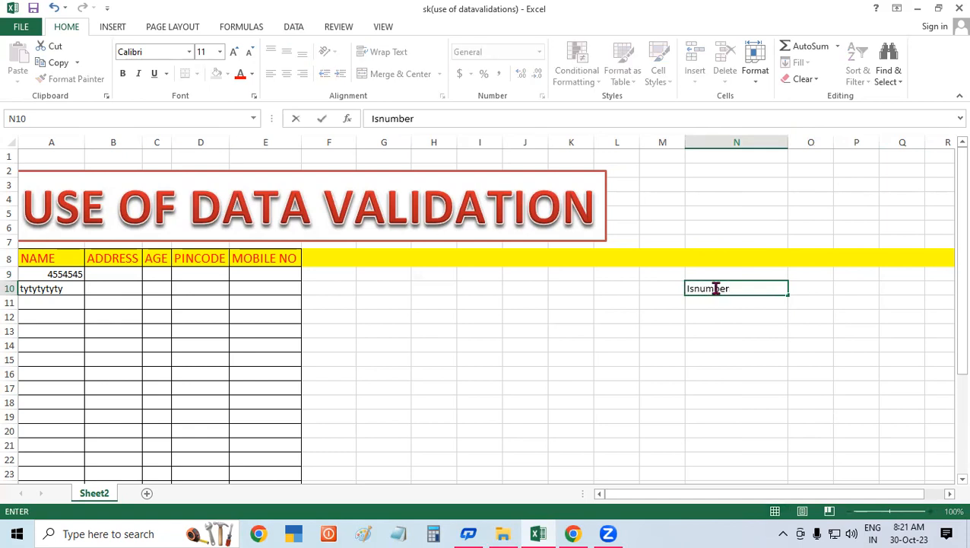
{"action": "key", "text": "Return"}
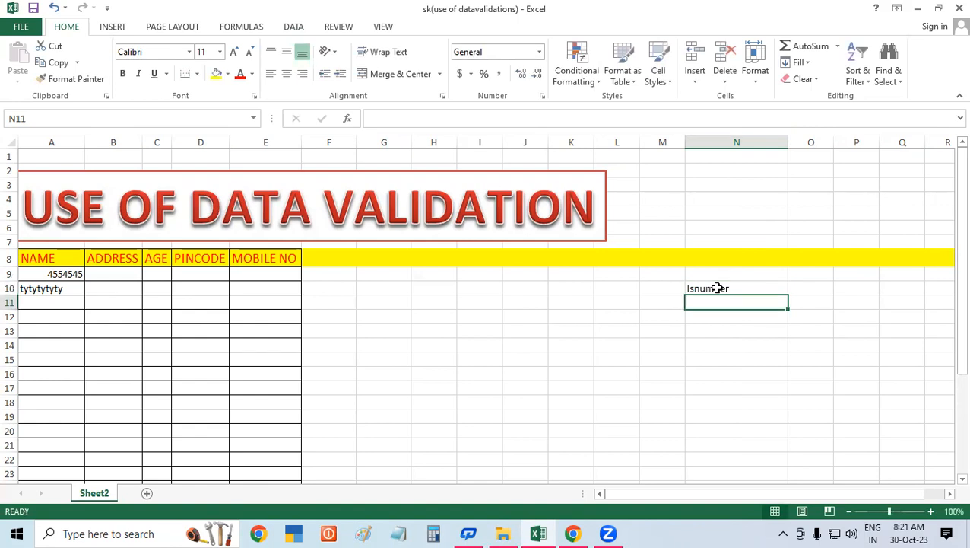
{"action": "type", "text": "Istext"}
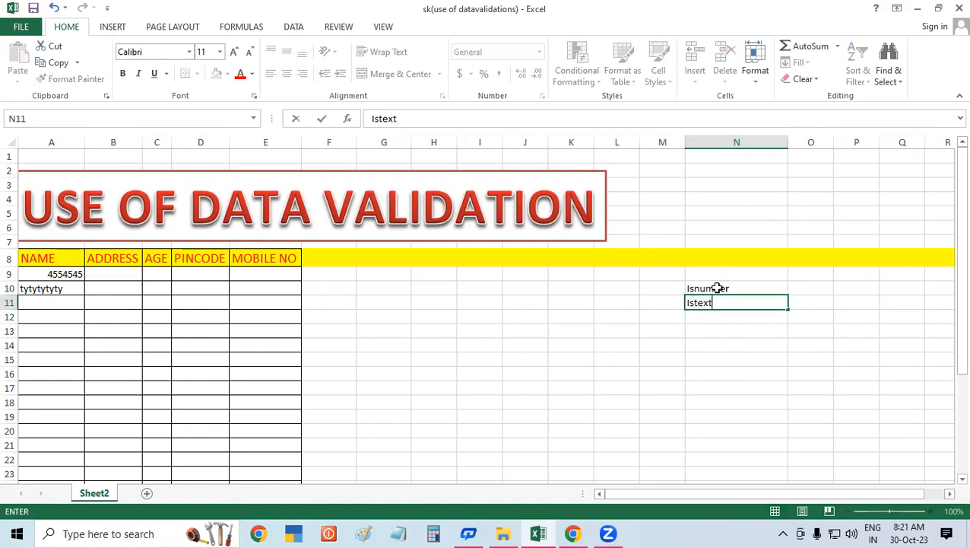
{"action": "key", "text": "Return"}
Step: Make the Isnumber and Istext labels bold and increase their font size to 18
{"action": "left_click_drag", "start_coordinate": [719, 288], "coordinate": [725, 305]}
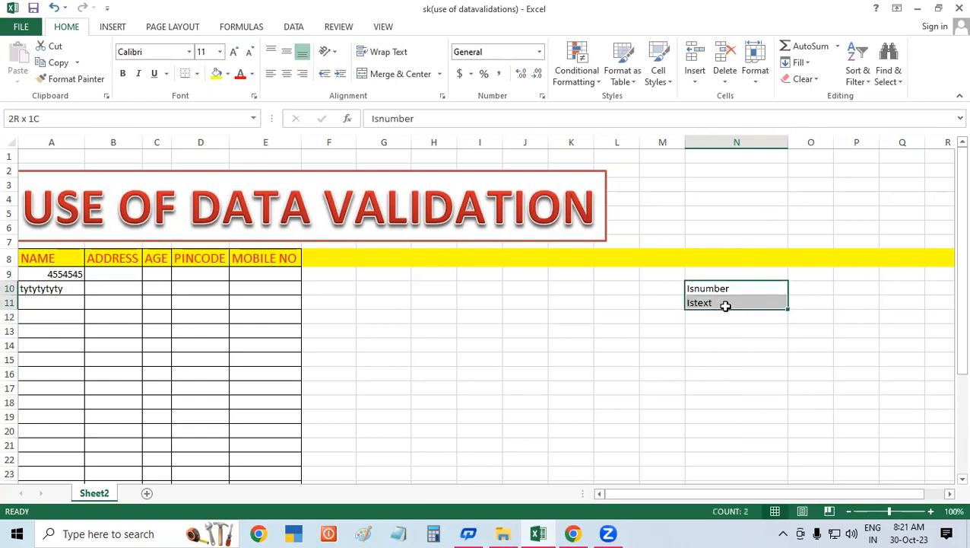
{"action": "left_click", "coordinate": [122, 73]}
{"action": "left_click", "coordinate": [235, 53]}
{"action": "left_click", "coordinate": [235, 53]}
{"action": "left_click", "coordinate": [235, 53]}
{"action": "left_click", "coordinate": [235, 53]}
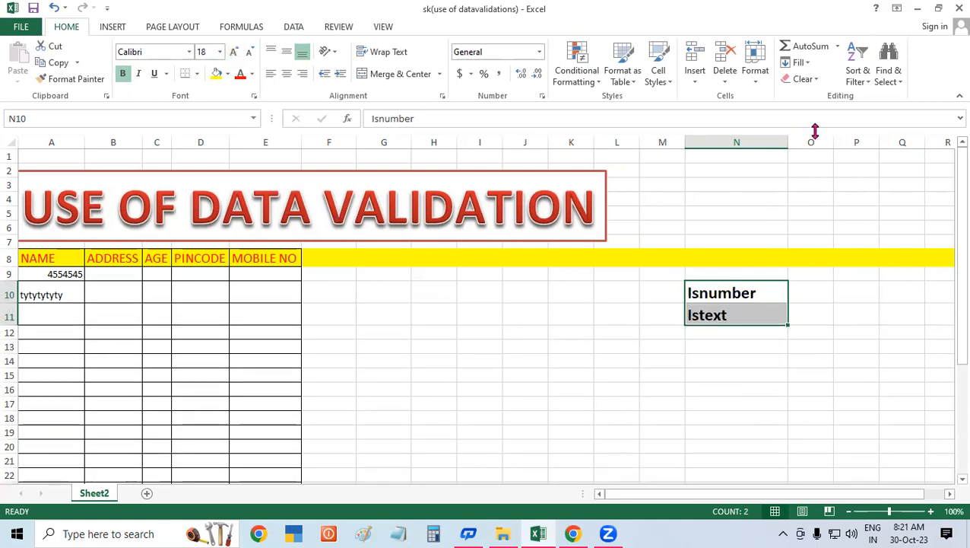
Step: Widen column N further to fit the enlarged labels
{"action": "left_click_drag", "start_coordinate": [789, 141], "coordinate": [912, 144]}
{"action": "left_click", "coordinate": [762, 427]}
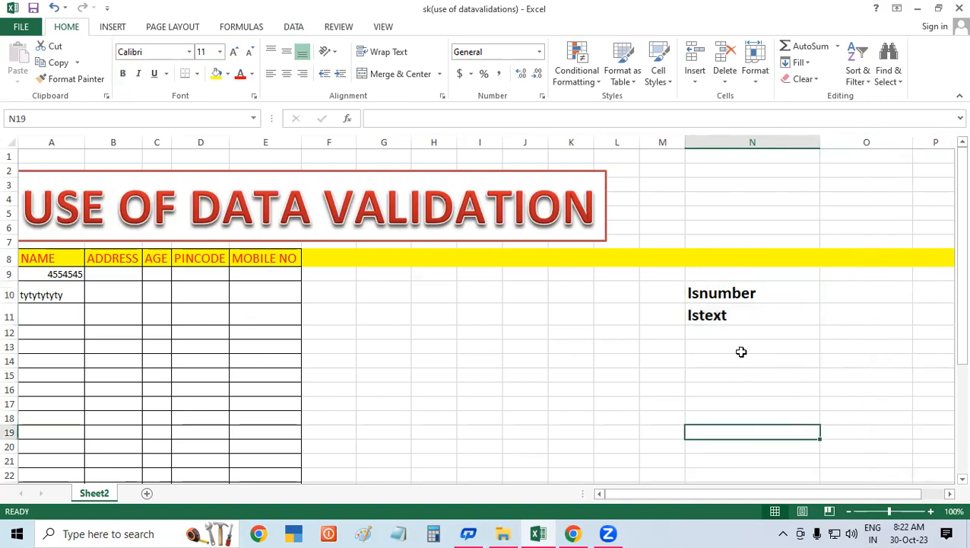
{"action": "left_click", "coordinate": [715, 293]}
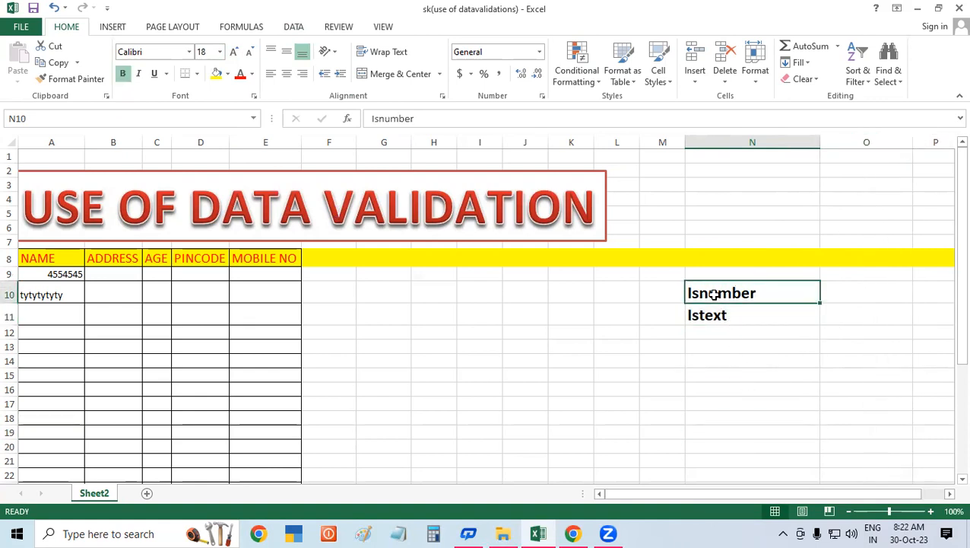
{"action": "left_click", "coordinate": [719, 314]}
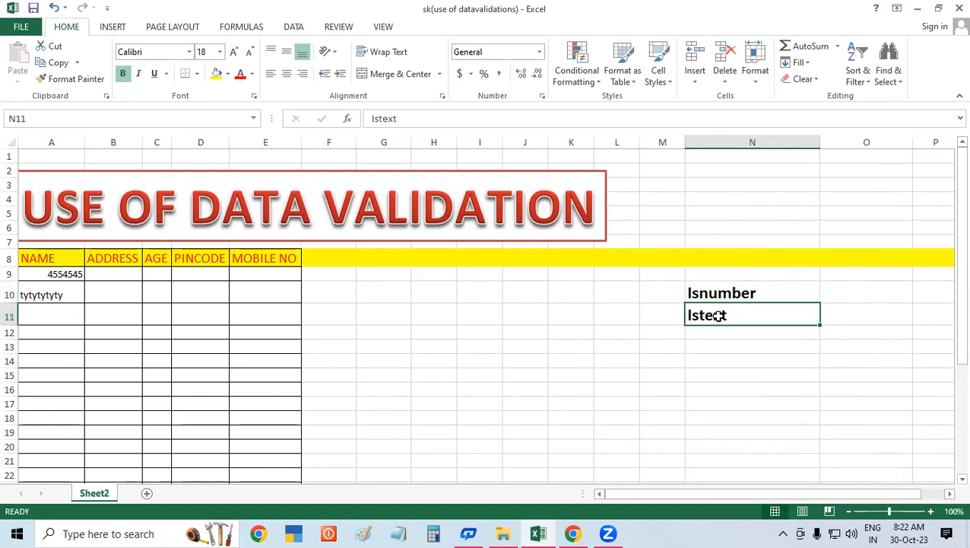
{"action": "left_click", "coordinate": [707, 292]}
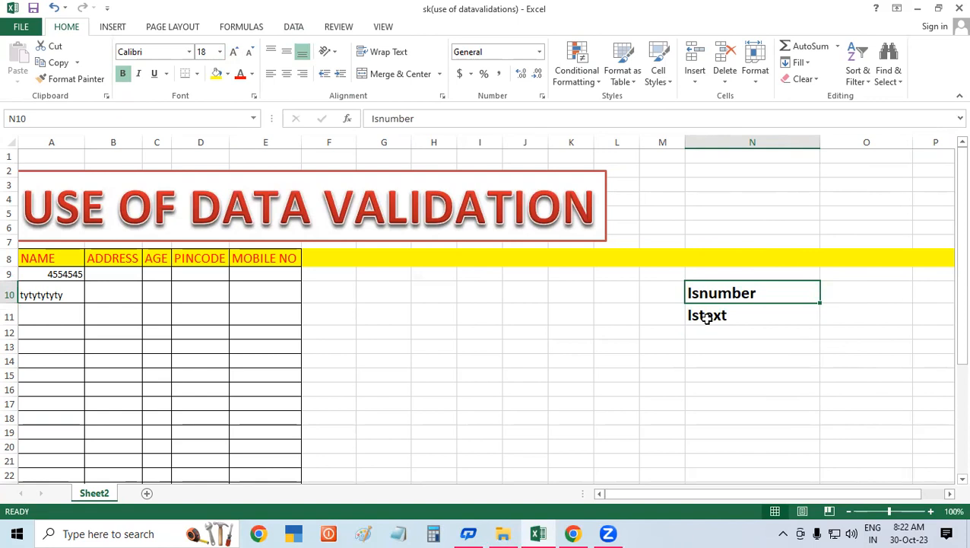
{"action": "left_click", "coordinate": [705, 313]}
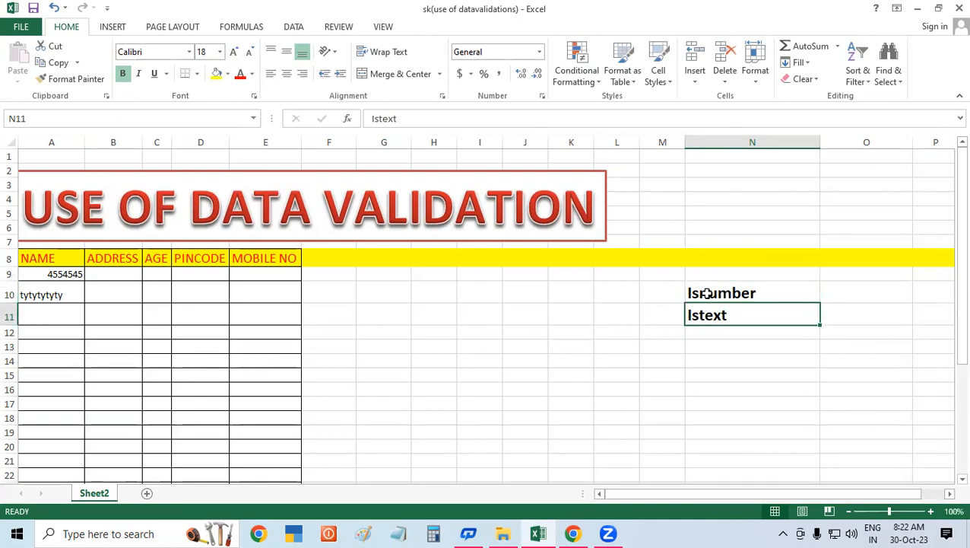
{"action": "left_click", "coordinate": [707, 293]}
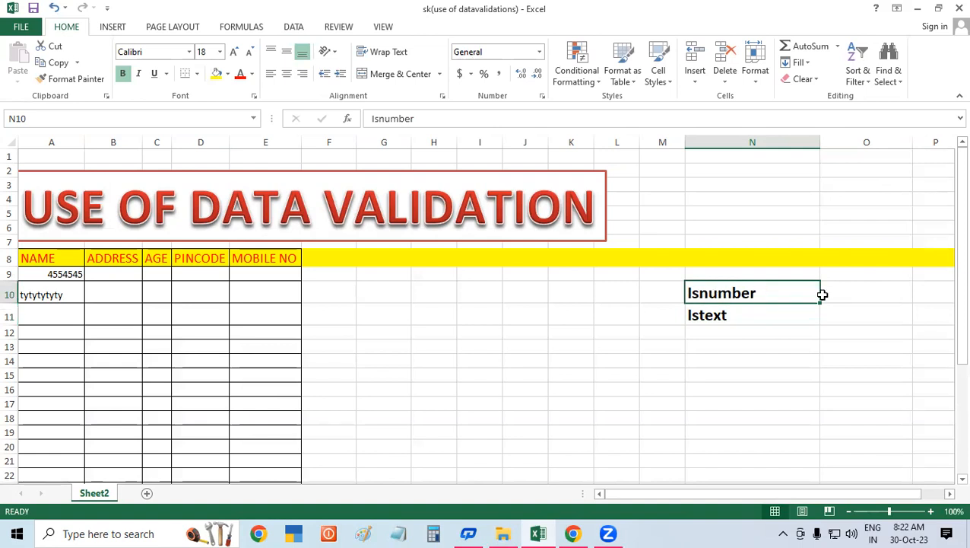
Step: Enter sample values 45, a sample name, and 569 in O10 through O12
{"action": "left_click", "coordinate": [884, 294]}
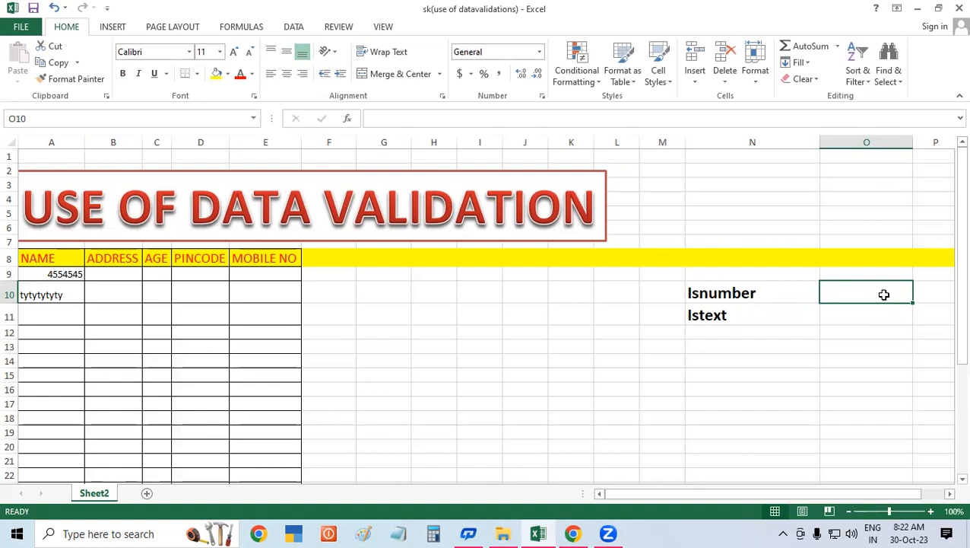
{"action": "type", "text": "45"}
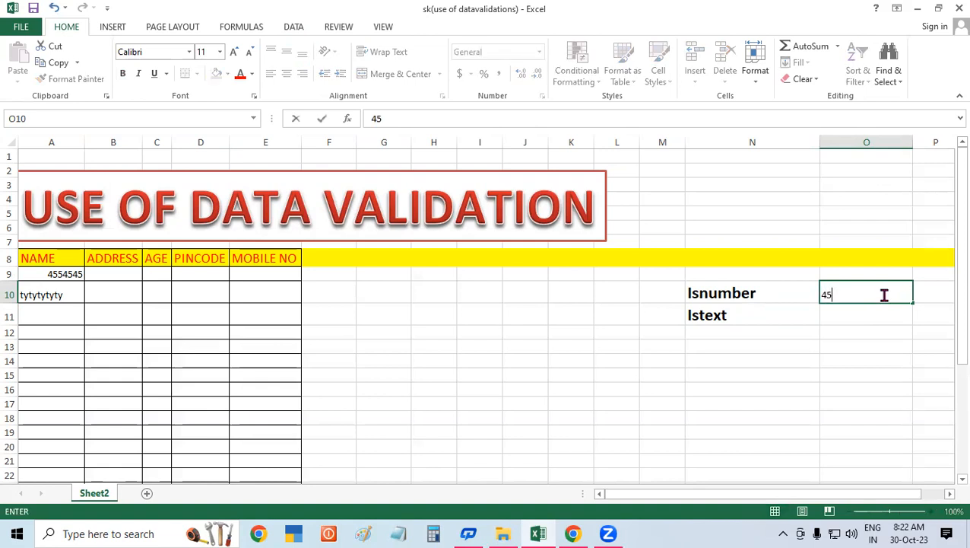
{"action": "key", "text": "Return"}
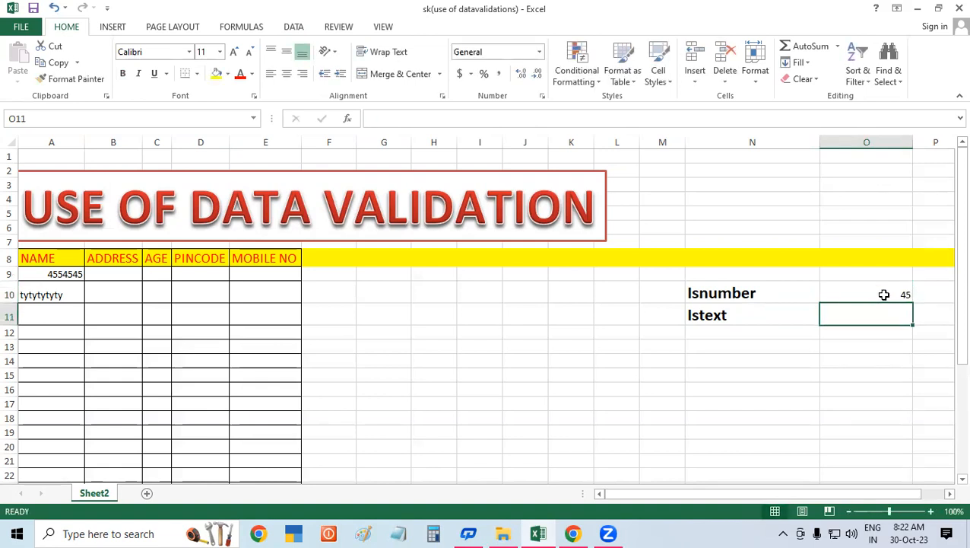
{"action": "type", "text": "Ramu"}
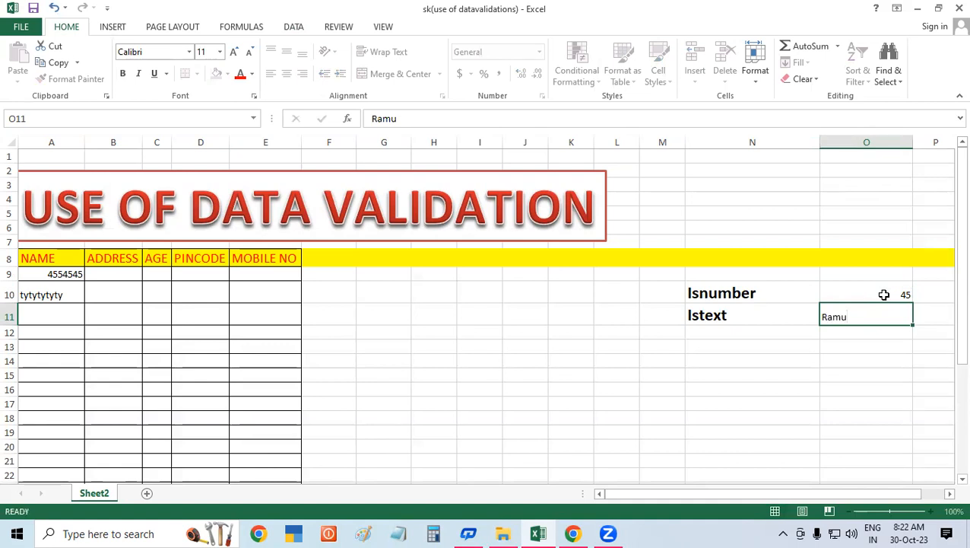
{"action": "key", "text": "Return"}
{"action": "type", "text": "569"}
{"action": "key", "text": "Return"}
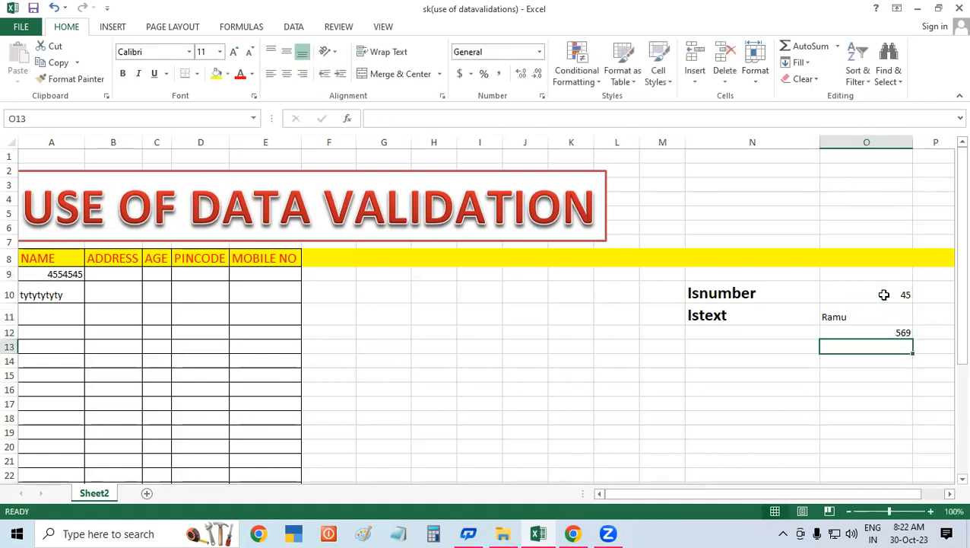
Step: Enter another sample name in O13 and 56 in both O14 and O15
{"action": "type", "text": "Ramu"}
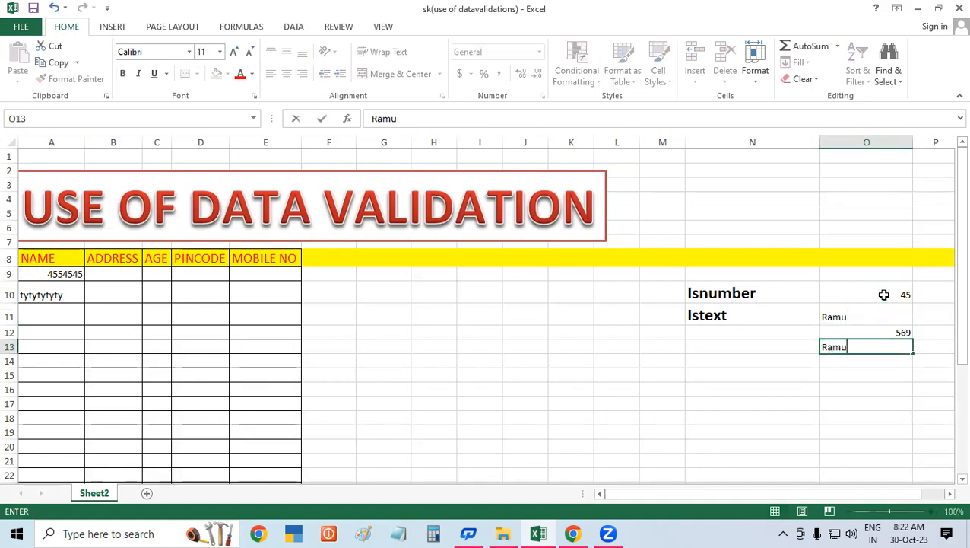
{"action": "key", "text": "BackSpace"}
{"action": "type", "text": "esh"}
{"action": "key", "text": "Return"}
{"action": "type", "text": "56"}
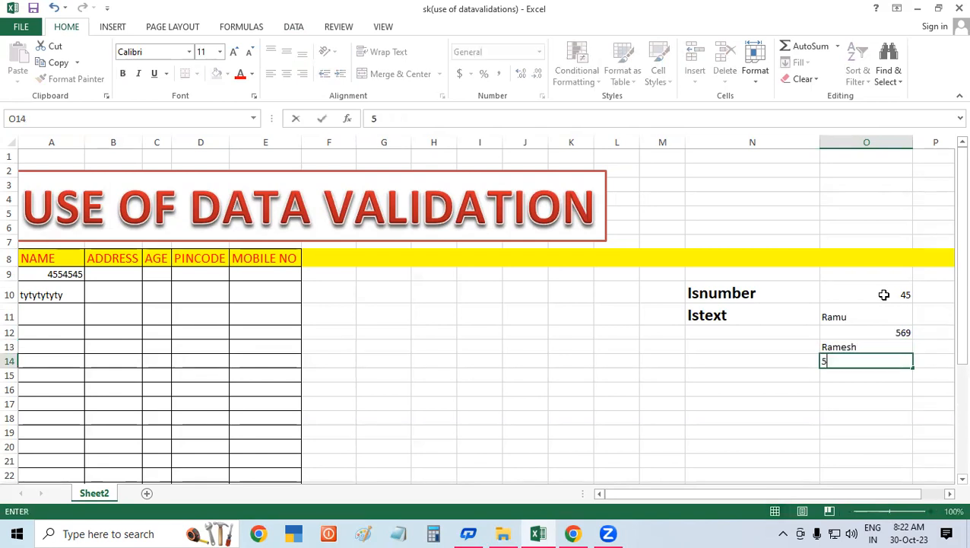
{"action": "key", "text": "Return"}
{"action": "type", "text": "56"}
{"action": "key", "text": "Return"}
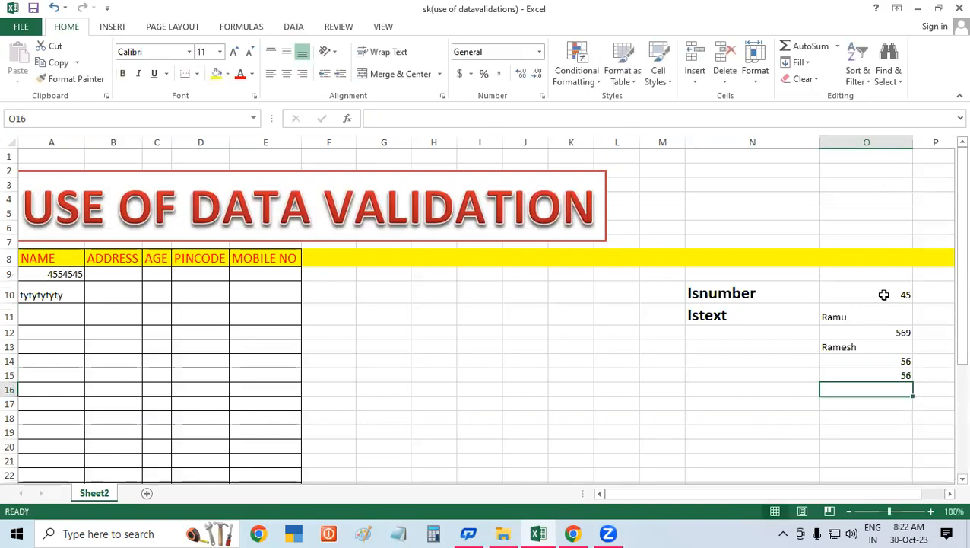
Step: Make the O10:O15 sample values bold and increase their font size to 14
{"action": "left_click", "coordinate": [950, 494]}
{"action": "left_click", "coordinate": [950, 494]}
{"action": "left_click", "coordinate": [746, 294]}
{"action": "left_click_drag", "start_coordinate": [747, 293], "coordinate": [749, 374]}
{"action": "left_click", "coordinate": [123, 74]}
{"action": "left_click", "coordinate": [234, 52]}
{"action": "left_click", "coordinate": [234, 52]}
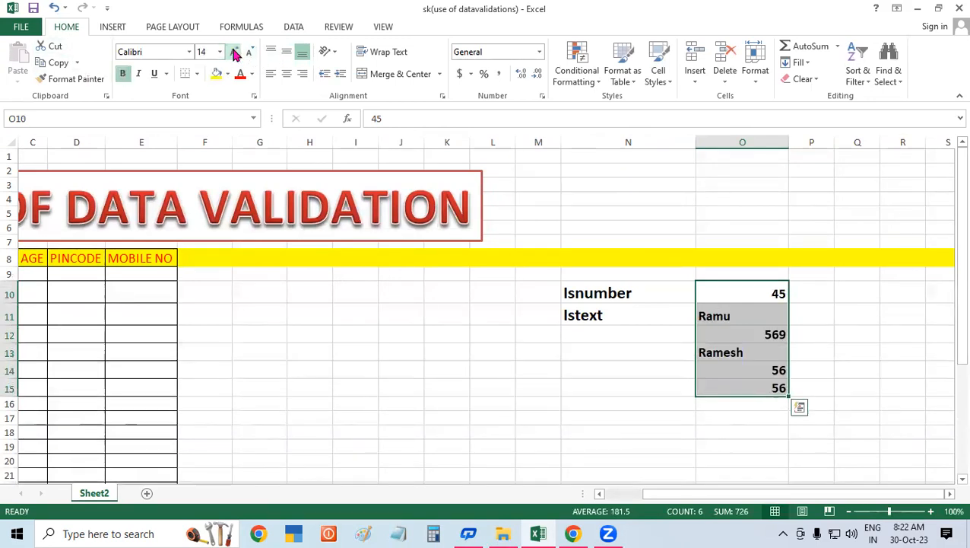
{"action": "left_click", "coordinate": [833, 320]}
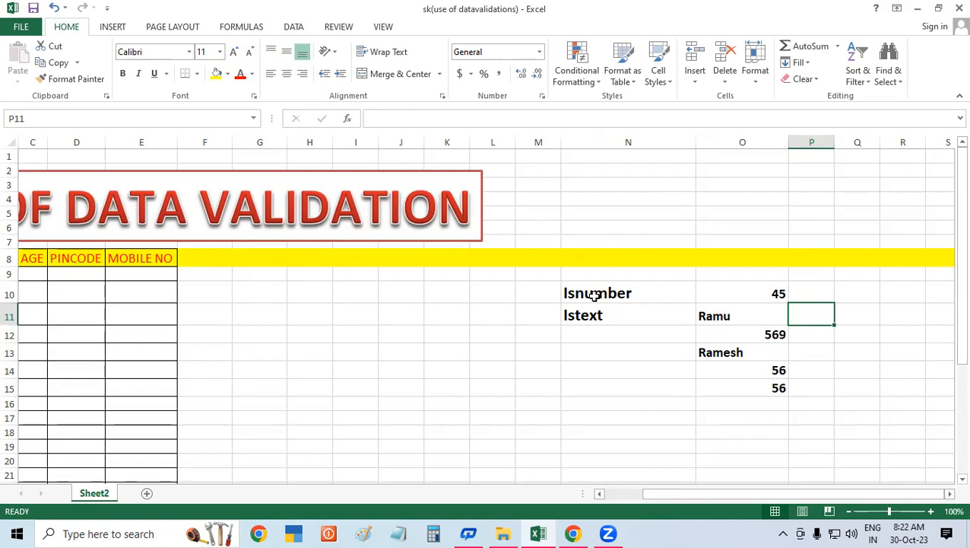
{"action": "left_click_drag", "start_coordinate": [730, 295], "coordinate": [748, 393]}
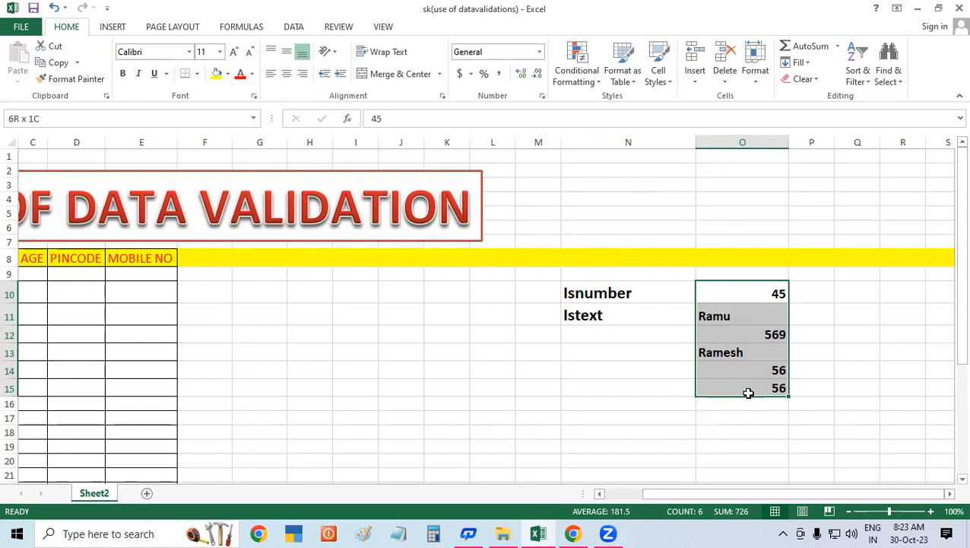
{"action": "left_click_drag", "start_coordinate": [748, 392], "coordinate": [748, 391]}
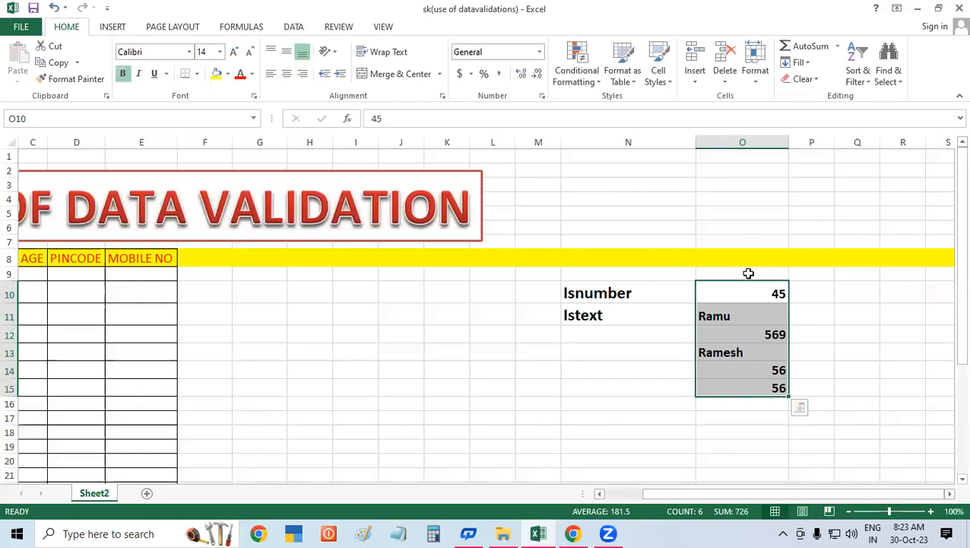
{"action": "left_click", "coordinate": [589, 297]}
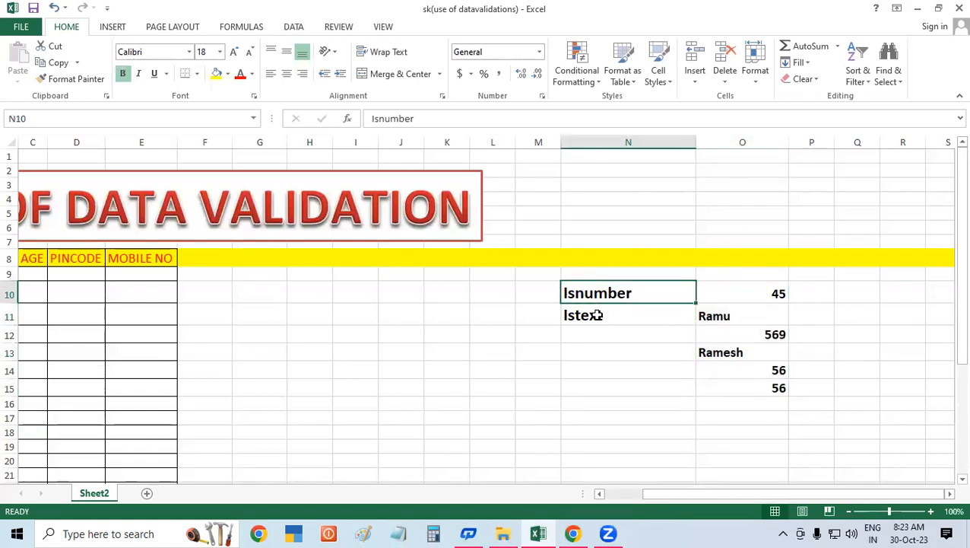
{"action": "left_click", "coordinate": [598, 315]}
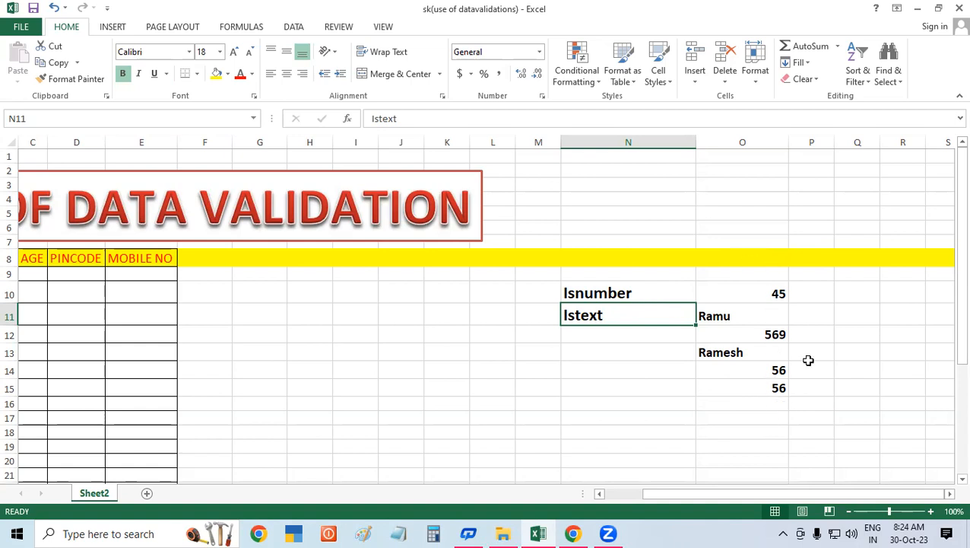
Step: Enter the formula =ISNUMBER(O10) in P10 and fill it down to P15
{"action": "left_click", "coordinate": [815, 294]}
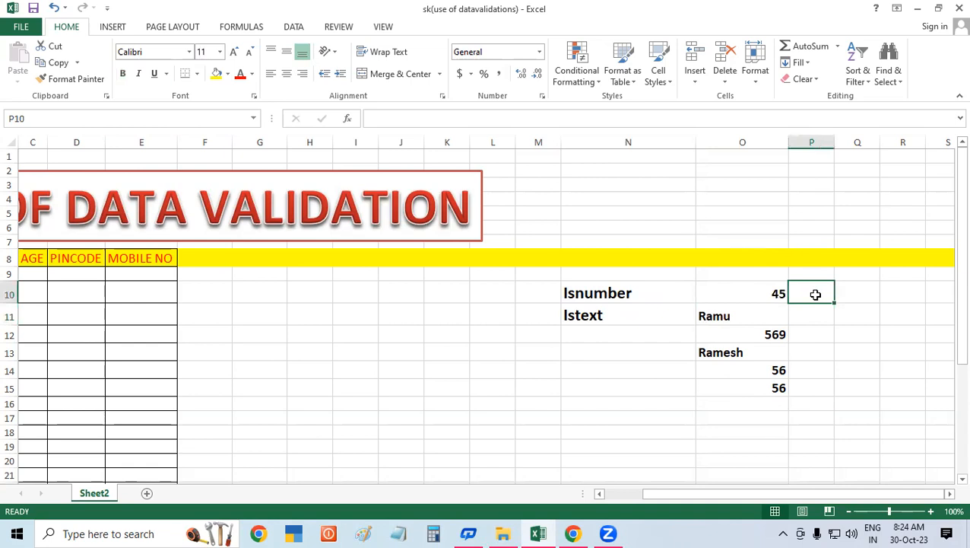
{"action": "type", "text": "="}
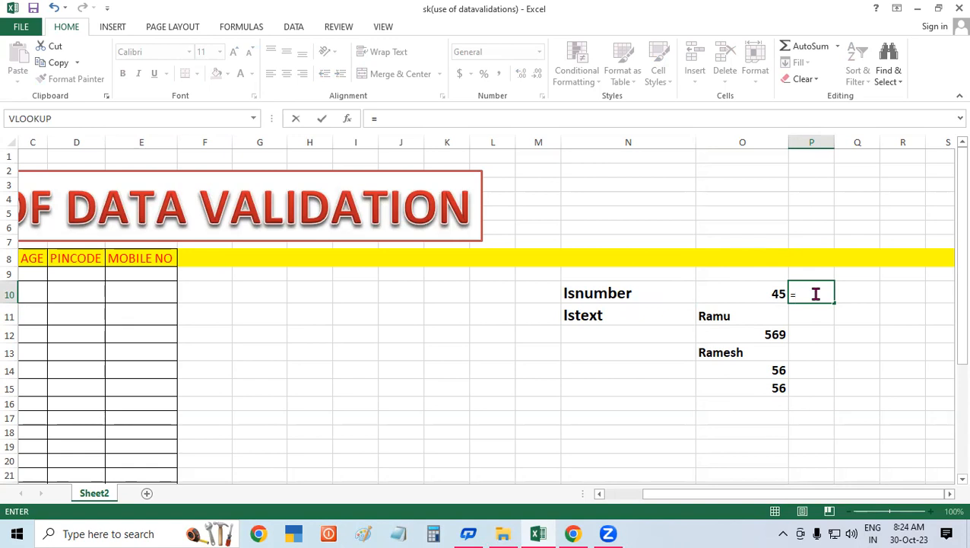
{"action": "type", "text": "isnumber"}
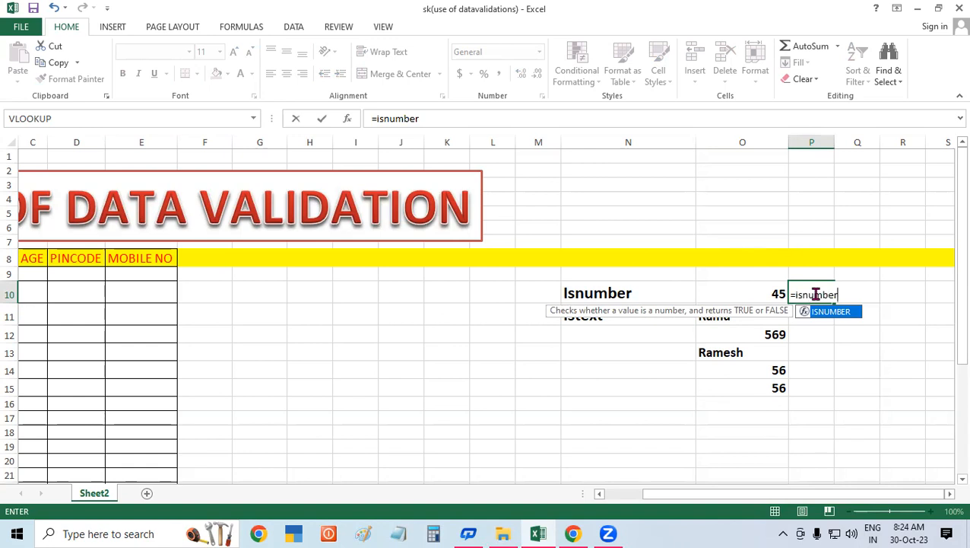
{"action": "type", "text": "("}
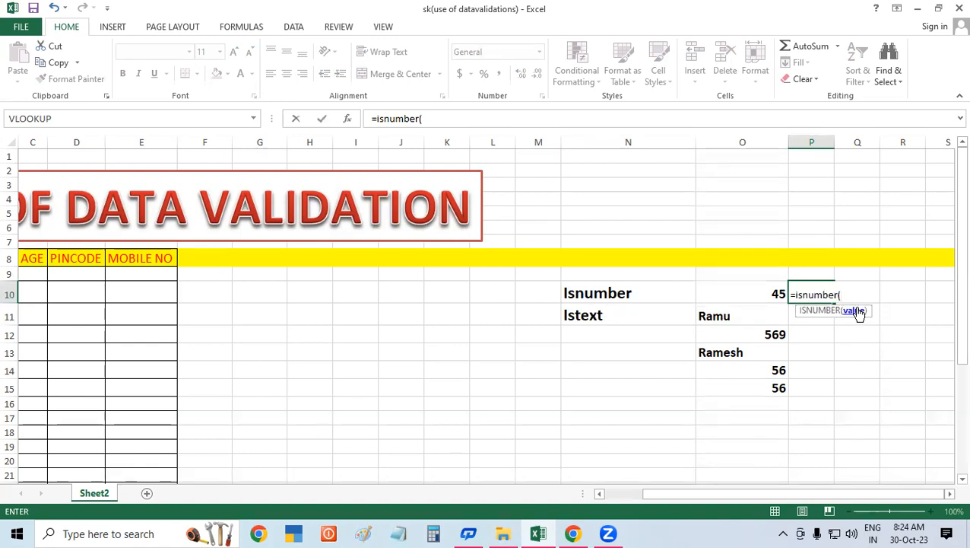
{"action": "left_click", "coordinate": [713, 288]}
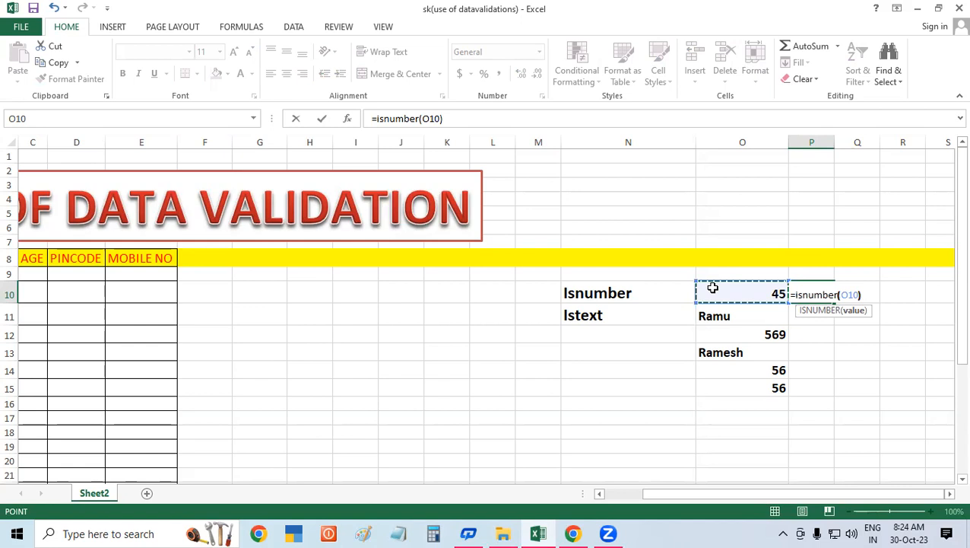
{"action": "type", "text": ")"}
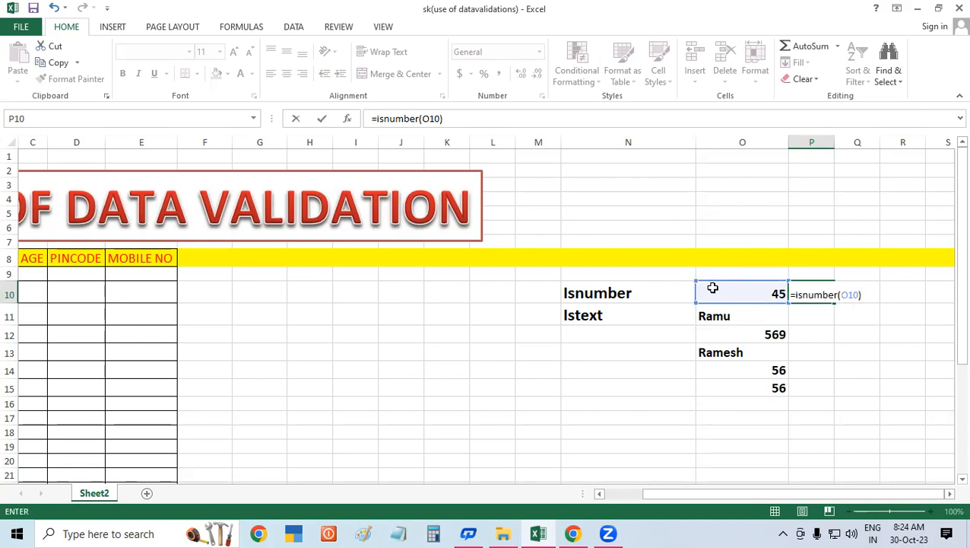
{"action": "key", "text": "Return"}
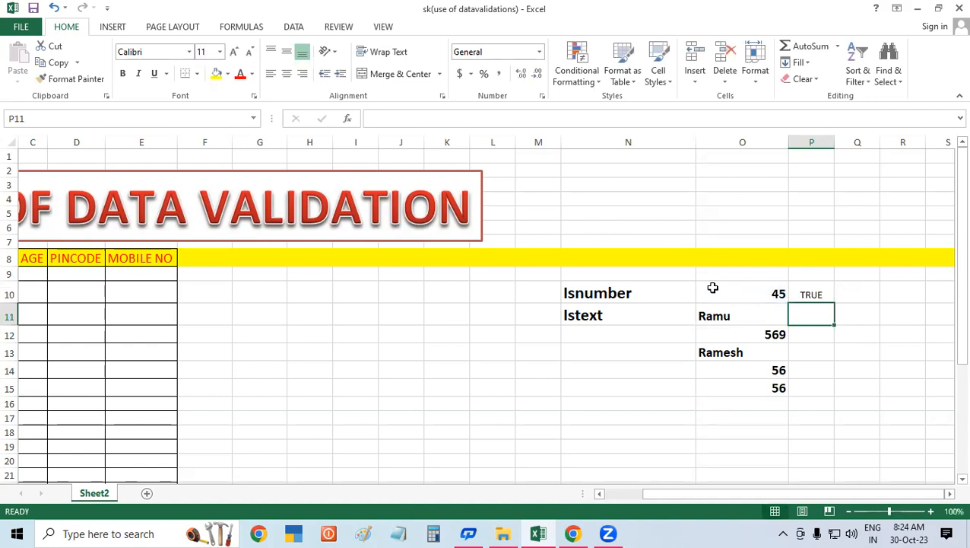
{"action": "left_click", "coordinate": [817, 294]}
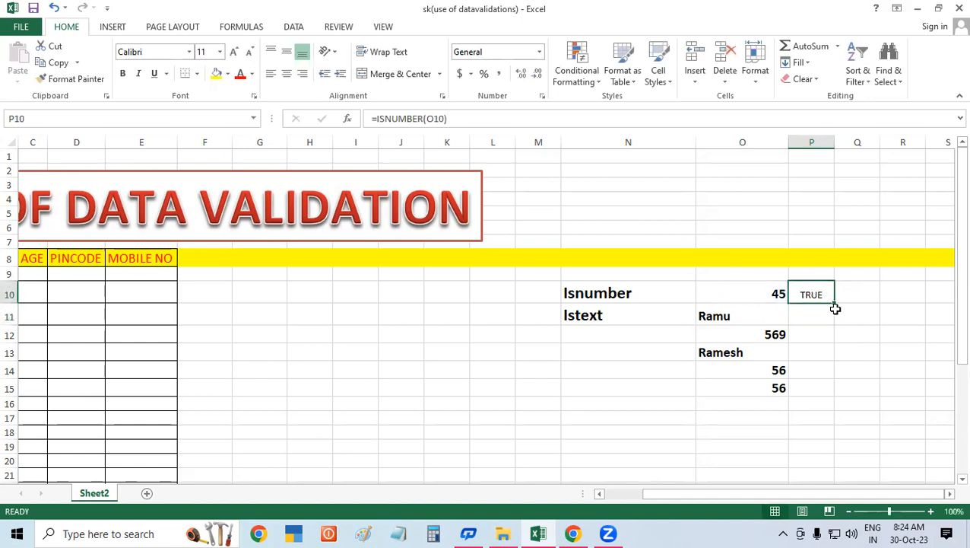
{"action": "left_click_drag", "start_coordinate": [836, 301], "coordinate": [840, 395]}
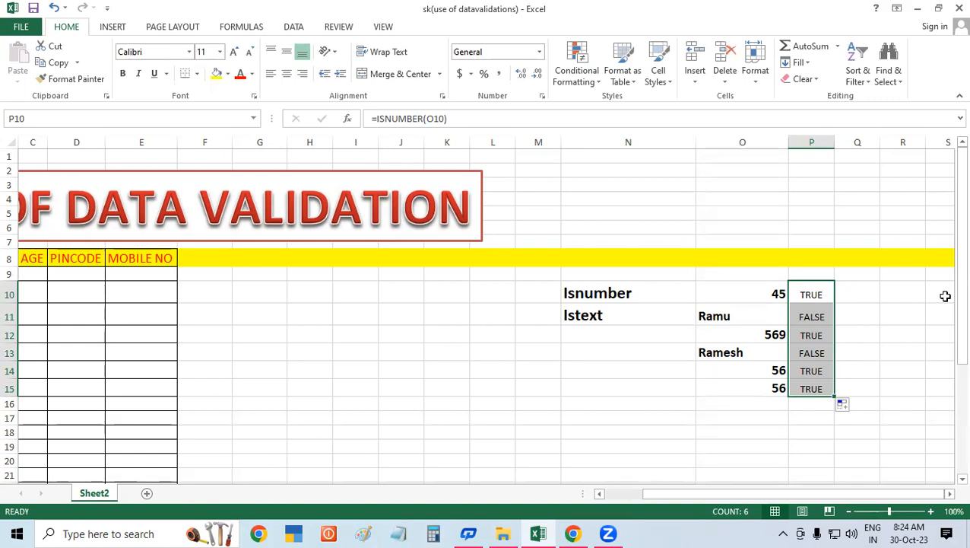
Step: Check each sample value in O10:O15 against its ISNUMBER result in column P
{"action": "left_click", "coordinate": [747, 291]}
{"action": "left_click", "coordinate": [828, 292]}
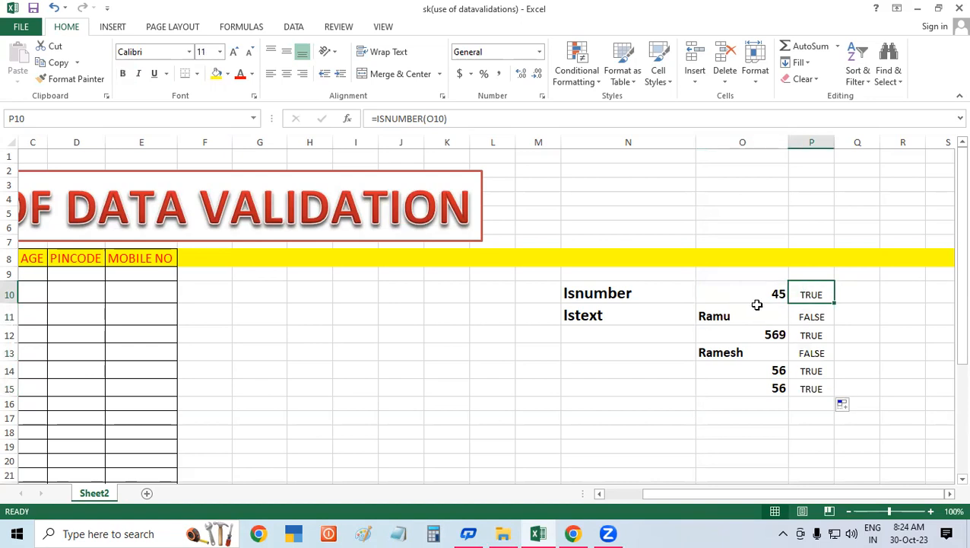
{"action": "left_click", "coordinate": [752, 309]}
{"action": "left_click", "coordinate": [801, 314]}
{"action": "left_click", "coordinate": [763, 332]}
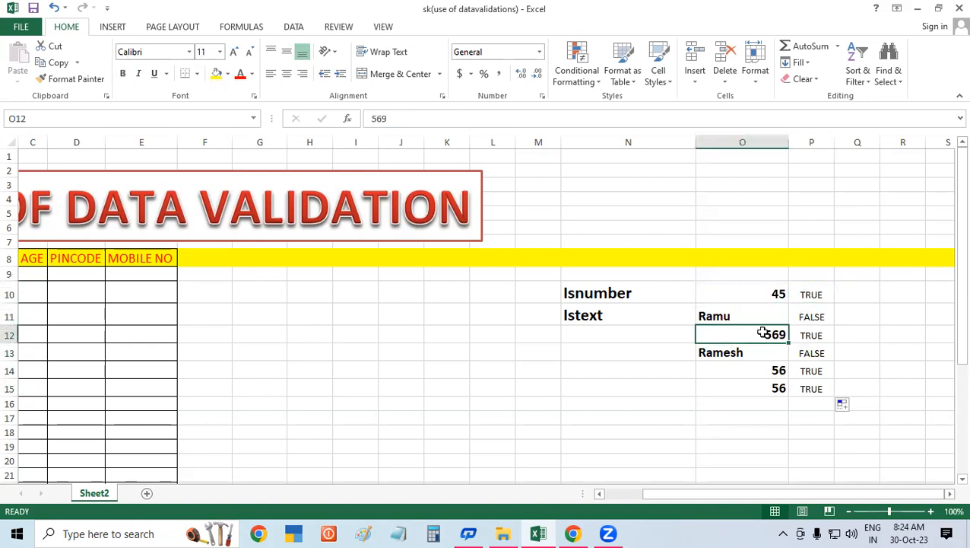
{"action": "left_click", "coordinate": [827, 333]}
{"action": "left_click", "coordinate": [745, 351]}
{"action": "left_click", "coordinate": [812, 350]}
{"action": "left_click", "coordinate": [768, 369]}
{"action": "left_click", "coordinate": [804, 368]}
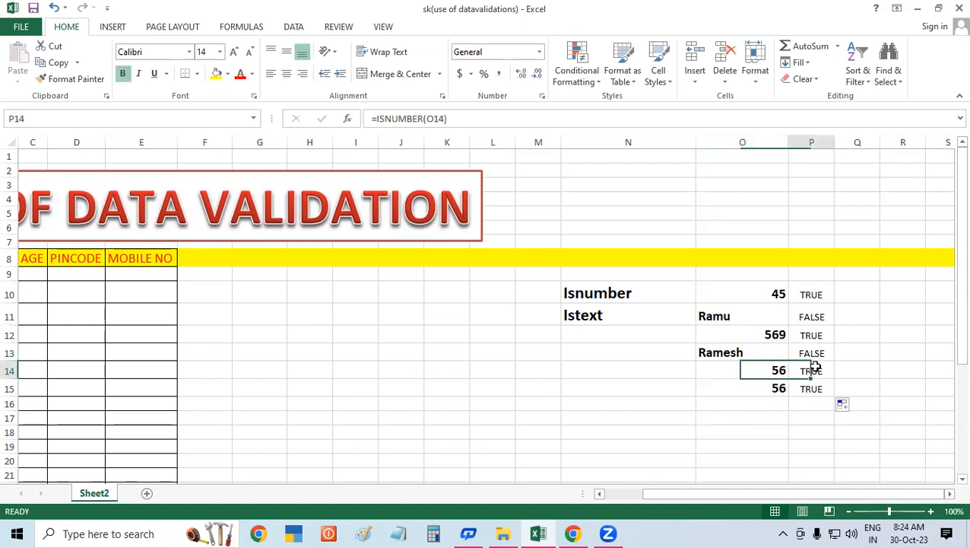
{"action": "left_click", "coordinate": [751, 389]}
{"action": "left_click", "coordinate": [812, 387]}
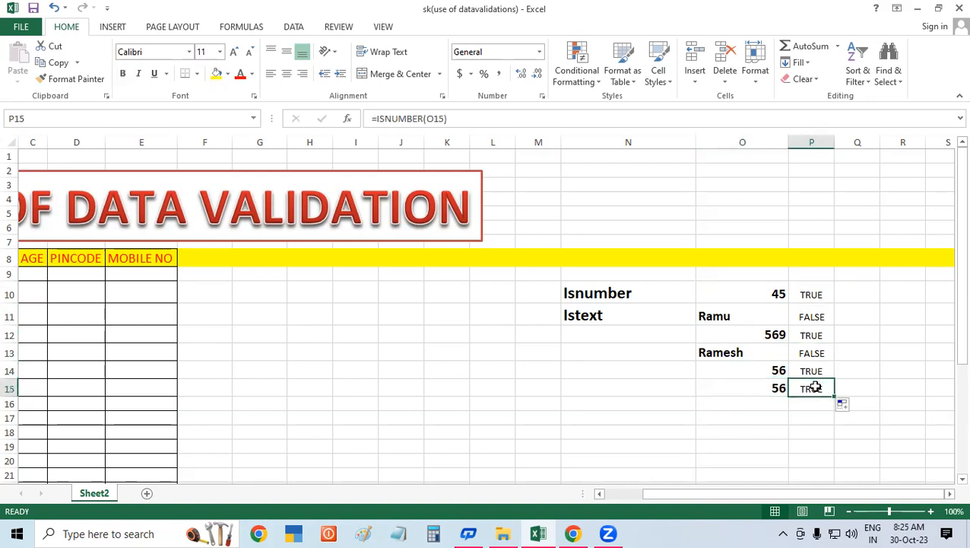
Step: Enter the formula =ISTEXT(O10) in Q10 and fill it down to Q15
{"action": "left_click", "coordinate": [859, 293]}
{"action": "type", "text": "="}
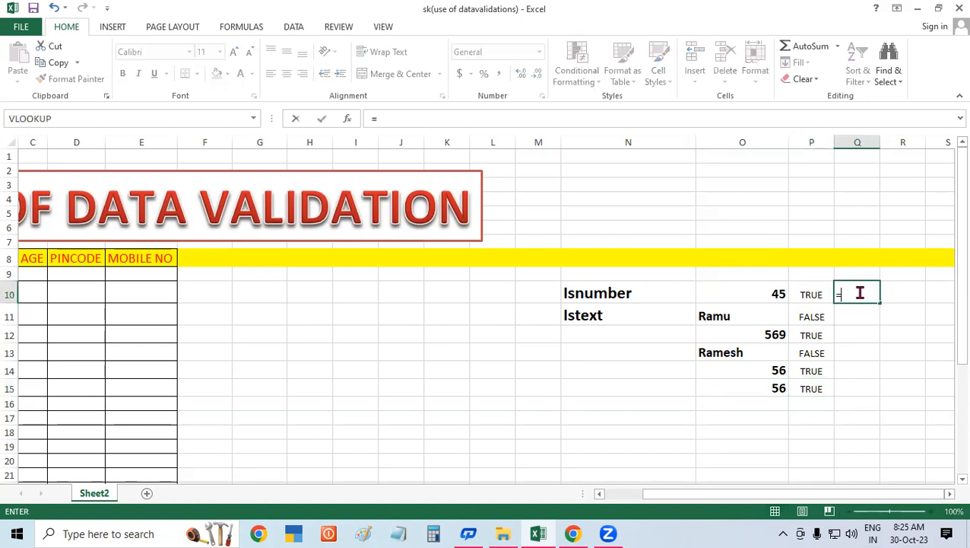
{"action": "type", "text": "ist"}
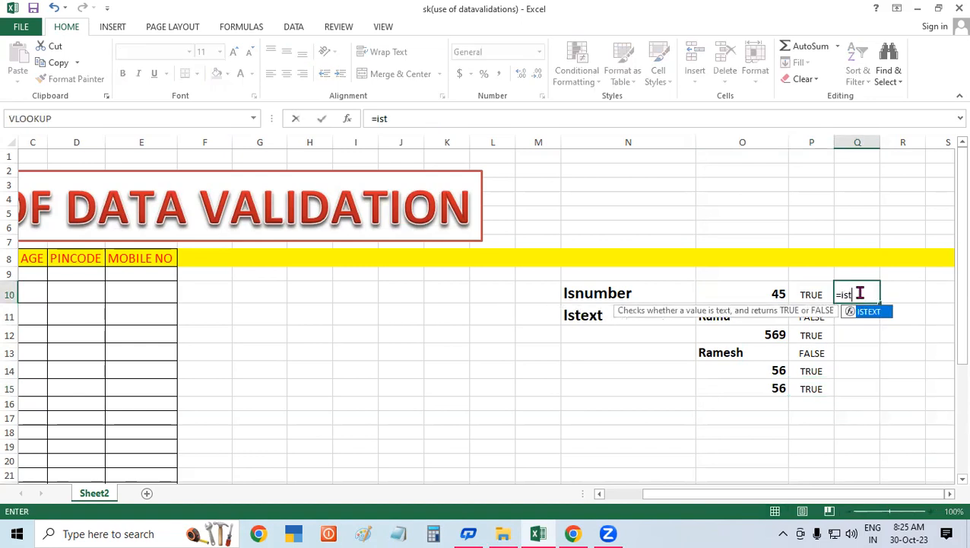
{"action": "type", "text": "ext("}
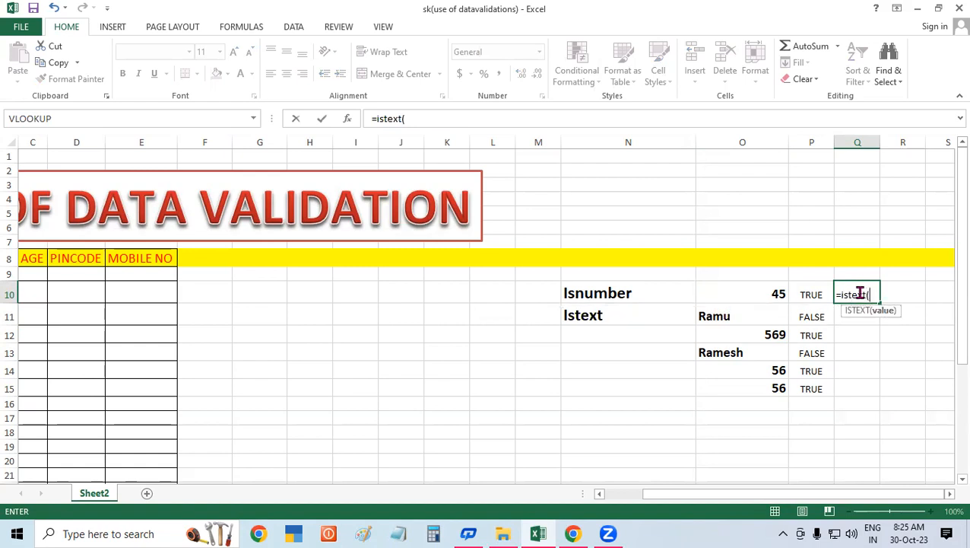
{"action": "left_click", "coordinate": [731, 291]}
{"action": "type", "text": ")"}
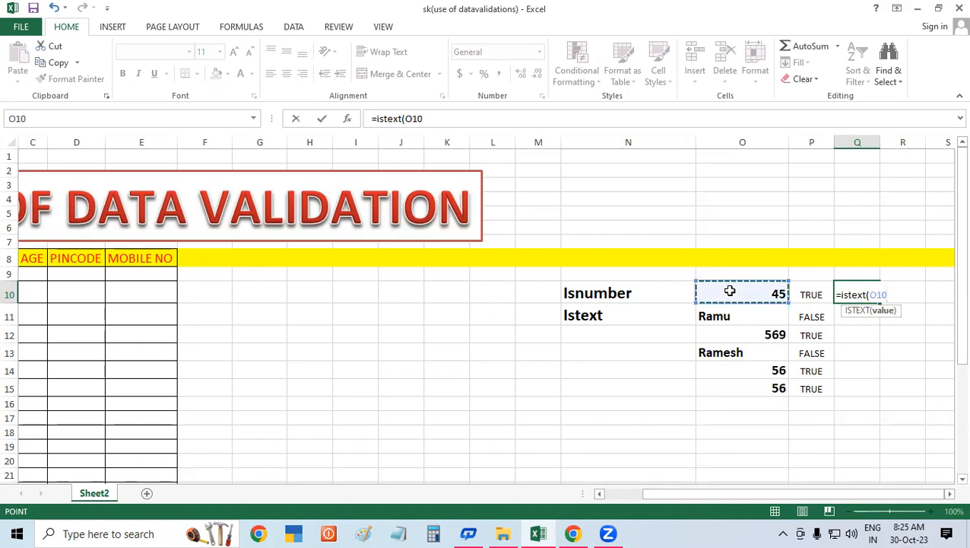
{"action": "key", "text": "Return"}
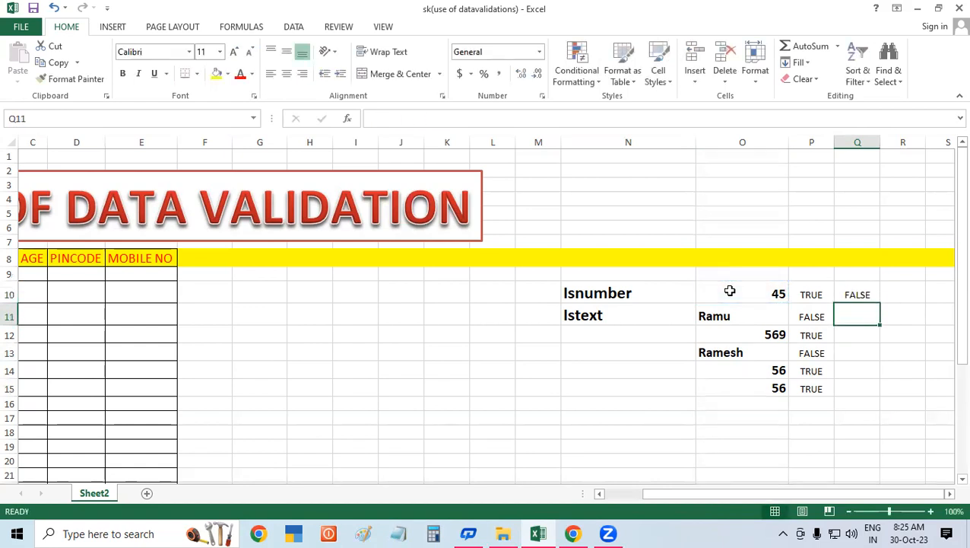
{"action": "left_click", "coordinate": [856, 294]}
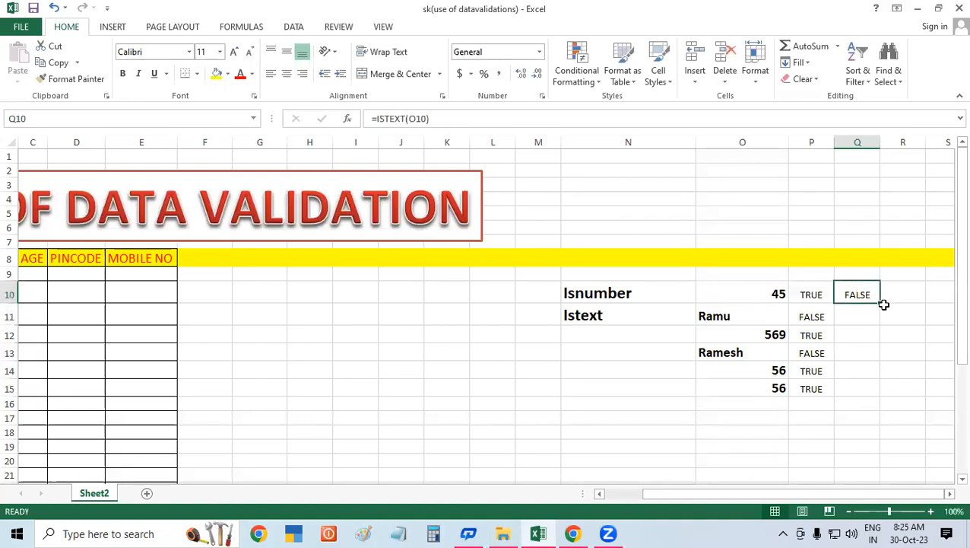
{"action": "left_click_drag", "start_coordinate": [880, 303], "coordinate": [889, 401]}
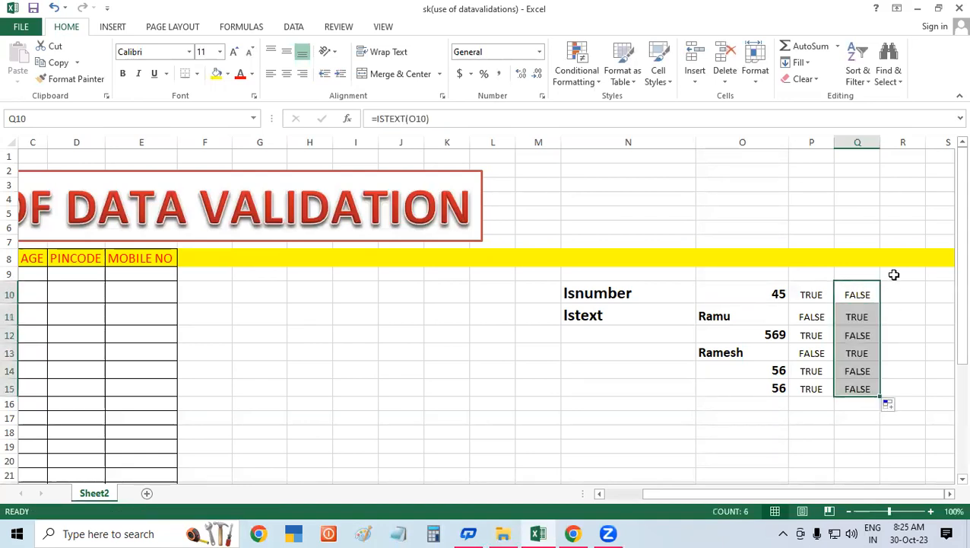
Step: Compare each sample value in column O with its ISTEXT result in column Q
{"action": "left_click", "coordinate": [765, 289]}
{"action": "left_click", "coordinate": [857, 295]}
{"action": "left_click", "coordinate": [750, 314]}
{"action": "left_click", "coordinate": [846, 315]}
{"action": "left_click", "coordinate": [761, 333]}
{"action": "left_click", "coordinate": [856, 338]}
{"action": "left_click", "coordinate": [732, 353]}
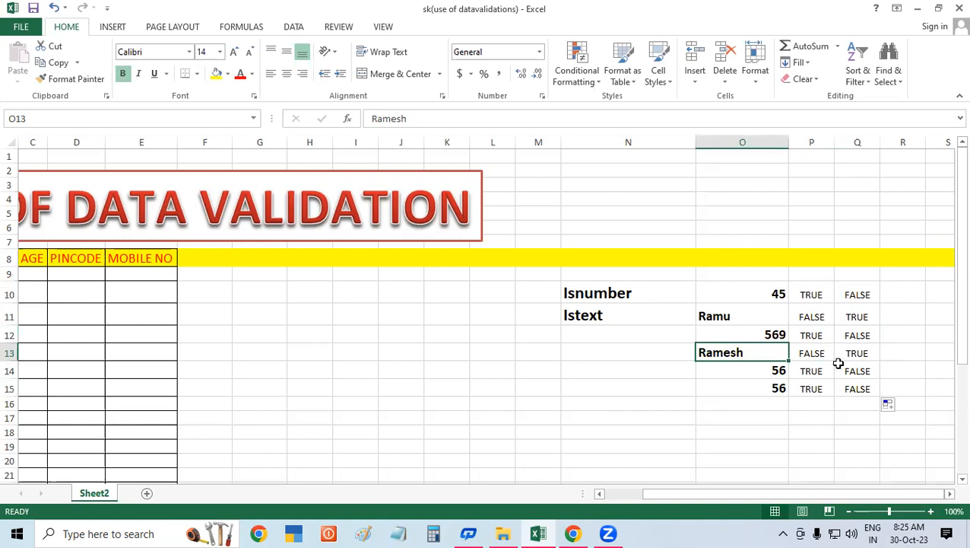
{"action": "left_click", "coordinate": [534, 381]}
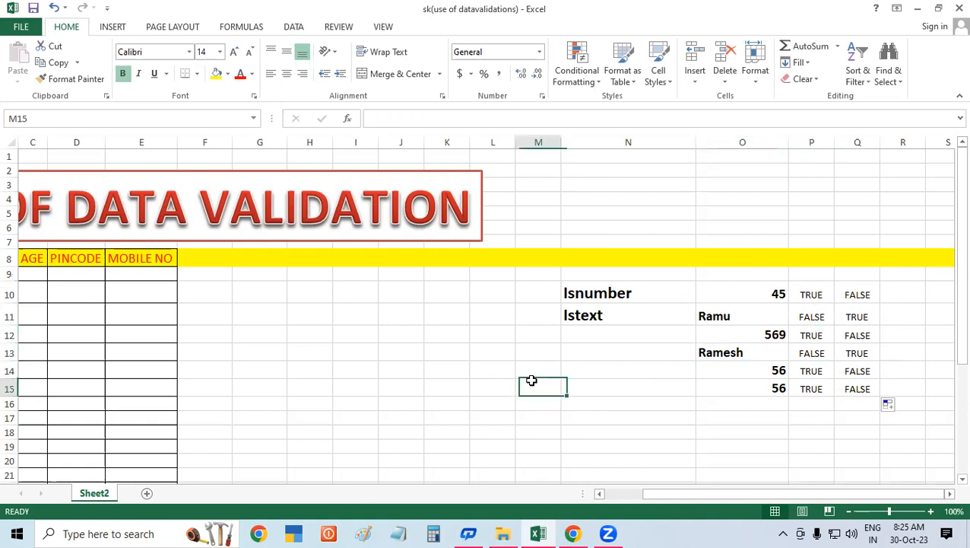
{"action": "left_click", "coordinate": [667, 291]}
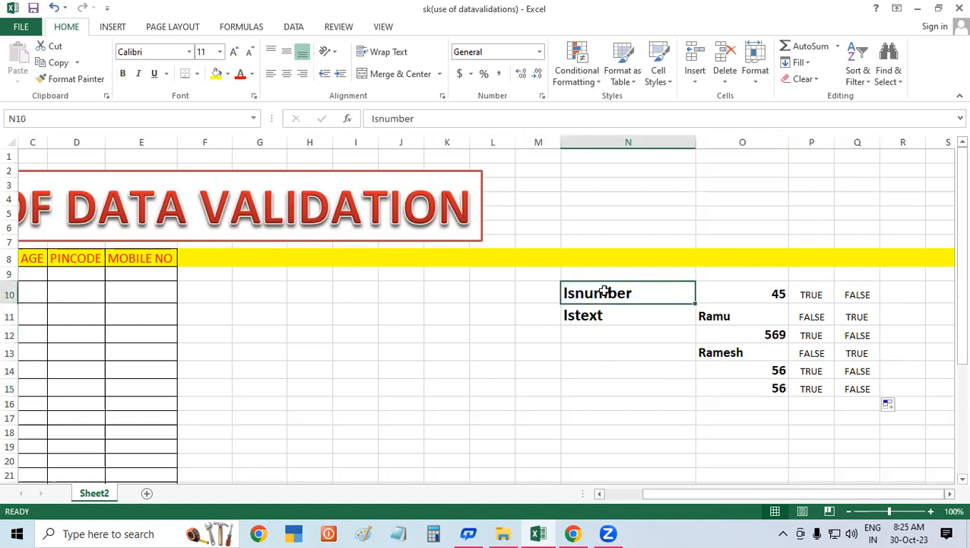
{"action": "left_click", "coordinate": [744, 304]}
{"action": "left_click", "coordinate": [724, 311]}
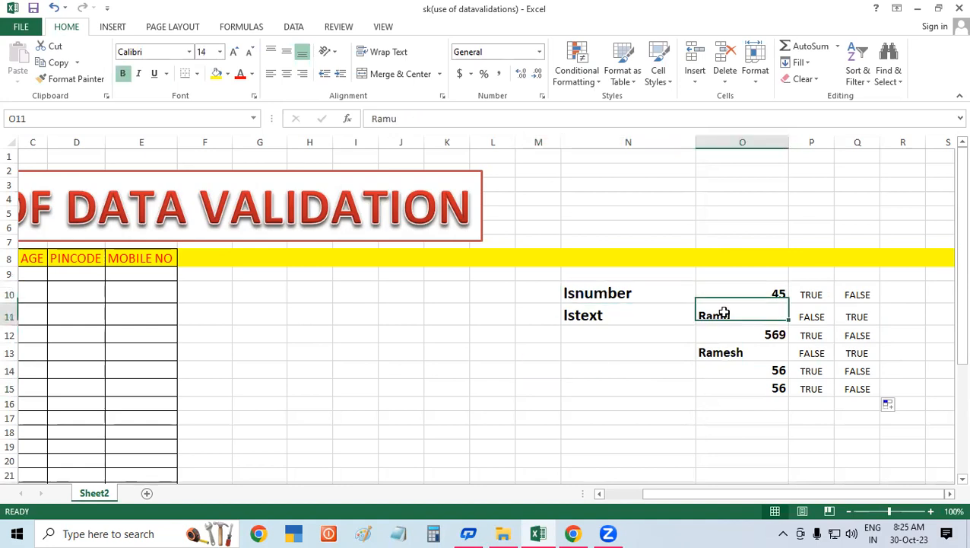
{"action": "left_click", "coordinate": [730, 330]}
{"action": "left_click", "coordinate": [715, 351]}
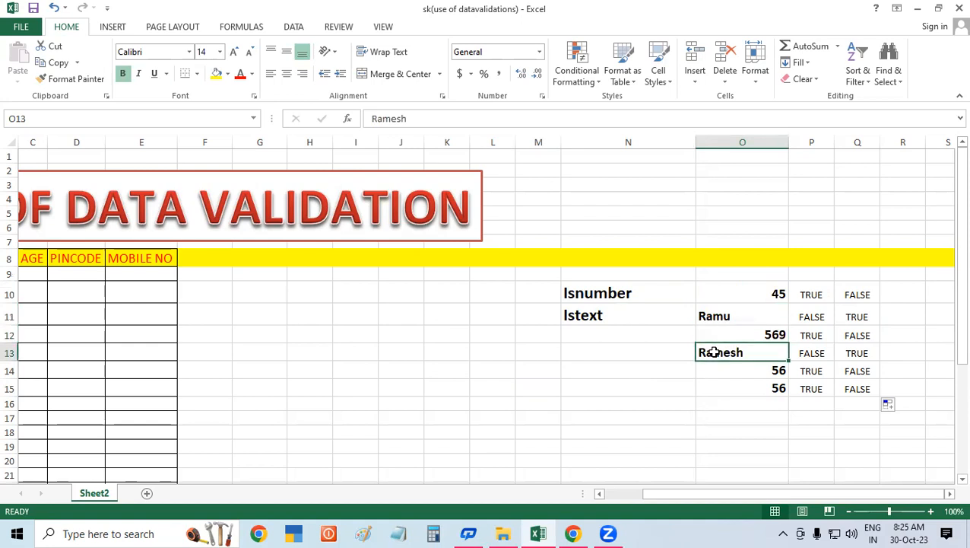
Step: Review the Isnumber and Istext labels alongside the sample values and the TRUE/FALSE results in P10:Q15
{"action": "left_click_drag", "start_coordinate": [731, 293], "coordinate": [728, 394]}
{"action": "left_click", "coordinate": [845, 420]}
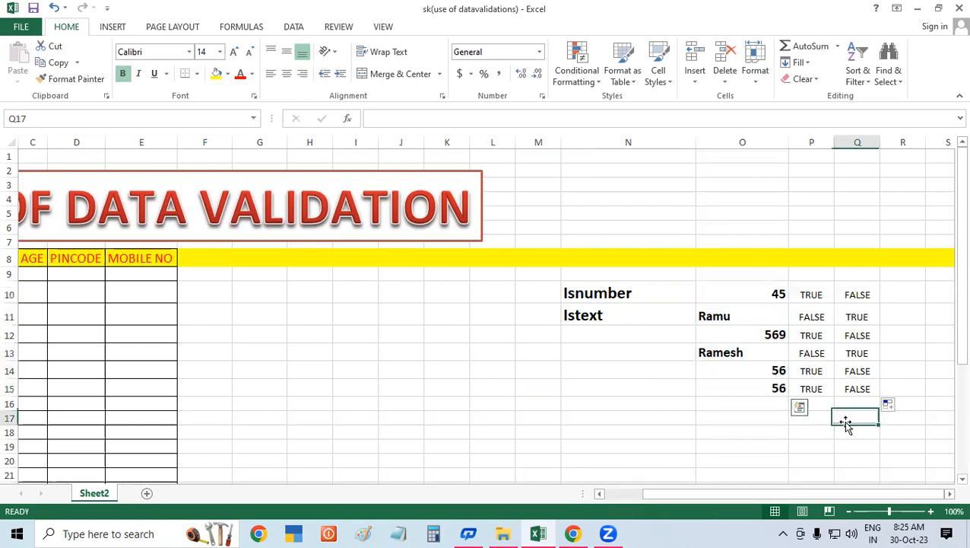
{"action": "left_click", "coordinate": [564, 292]}
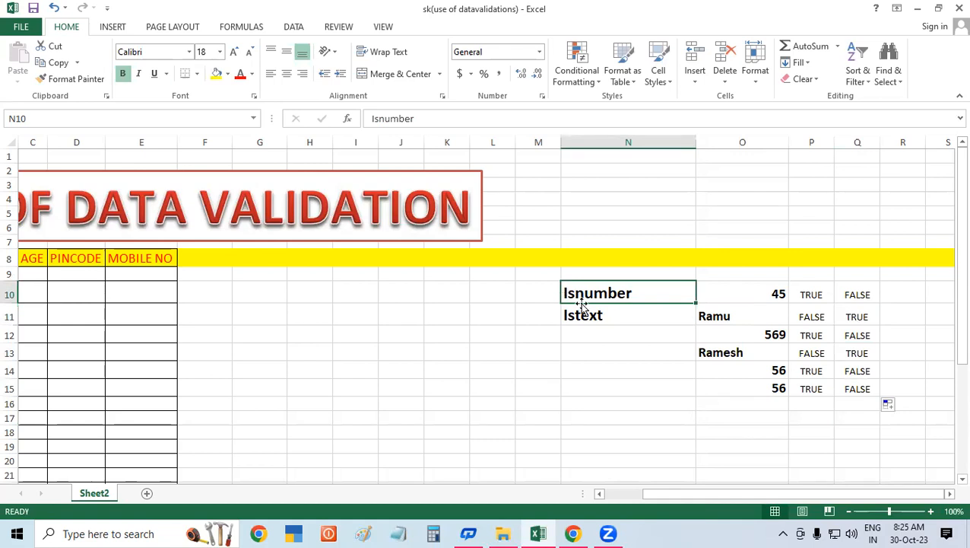
{"action": "left_click", "coordinate": [574, 313]}
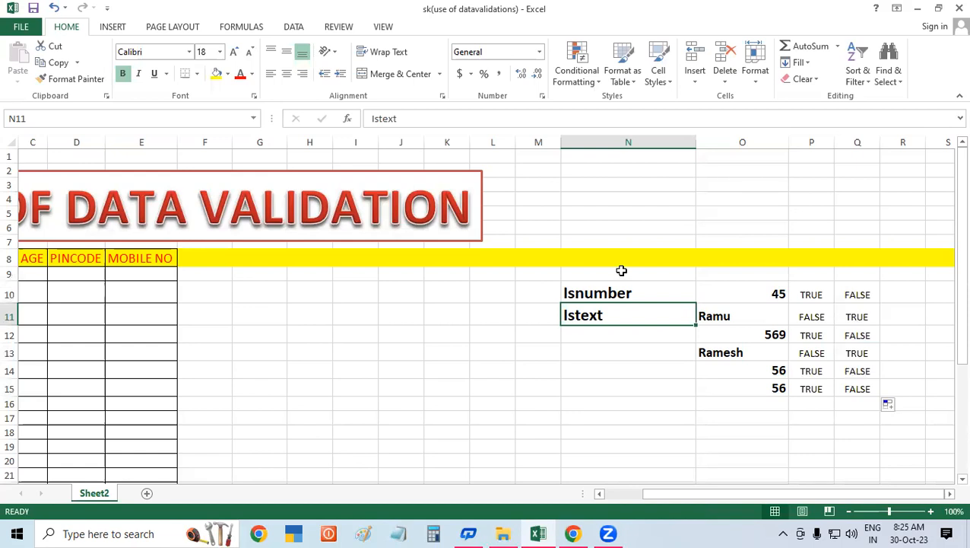
{"action": "left_click", "coordinate": [900, 296]}
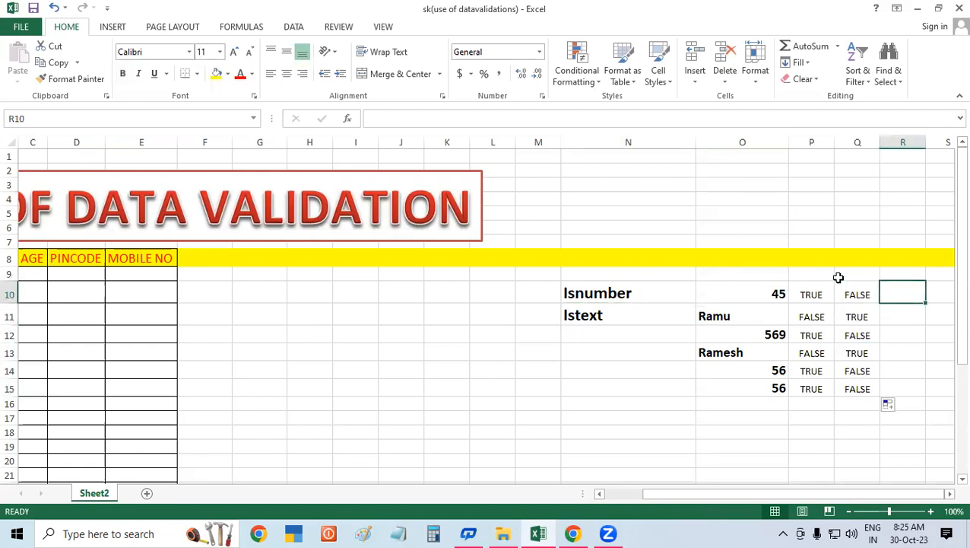
{"action": "left_click_drag", "start_coordinate": [809, 291], "coordinate": [857, 391]}
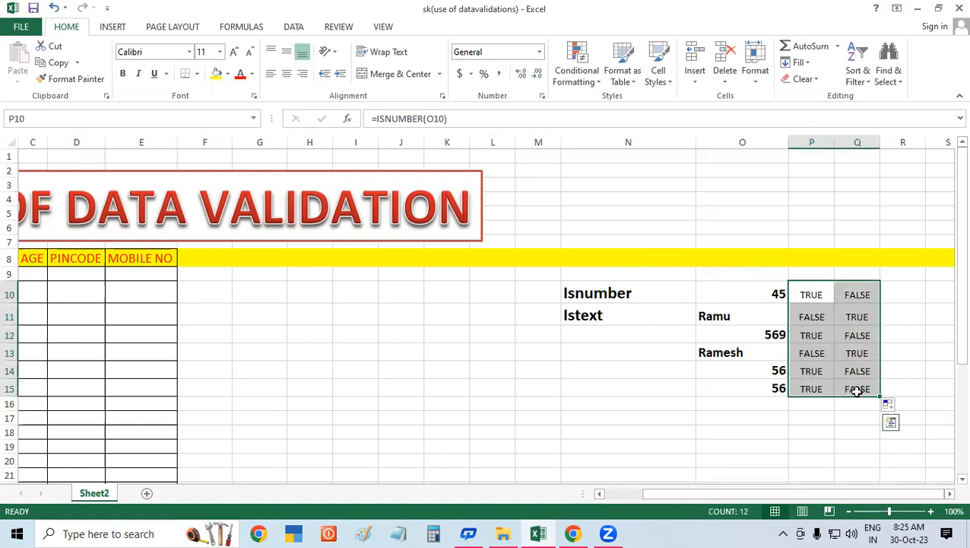
{"action": "left_click", "coordinate": [594, 291]}
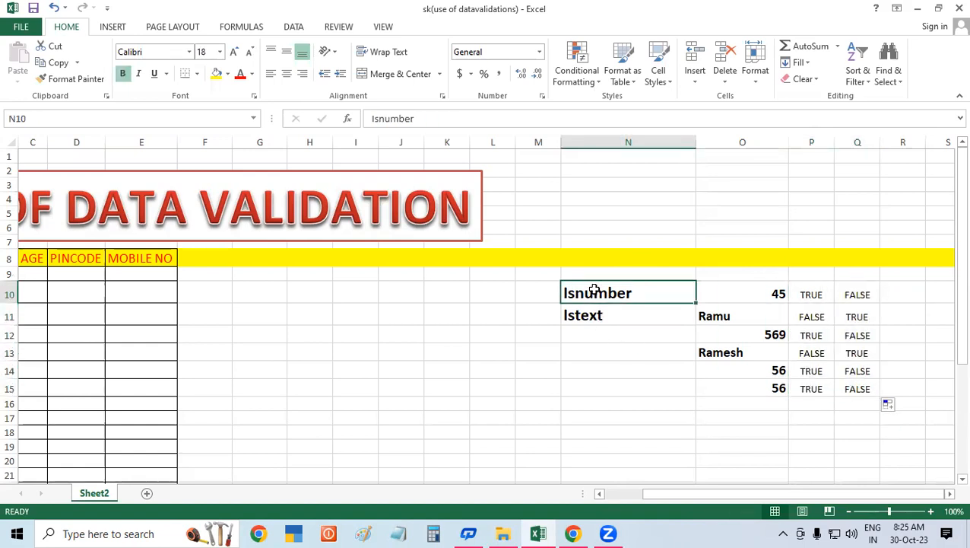
{"action": "left_click", "coordinate": [581, 312]}
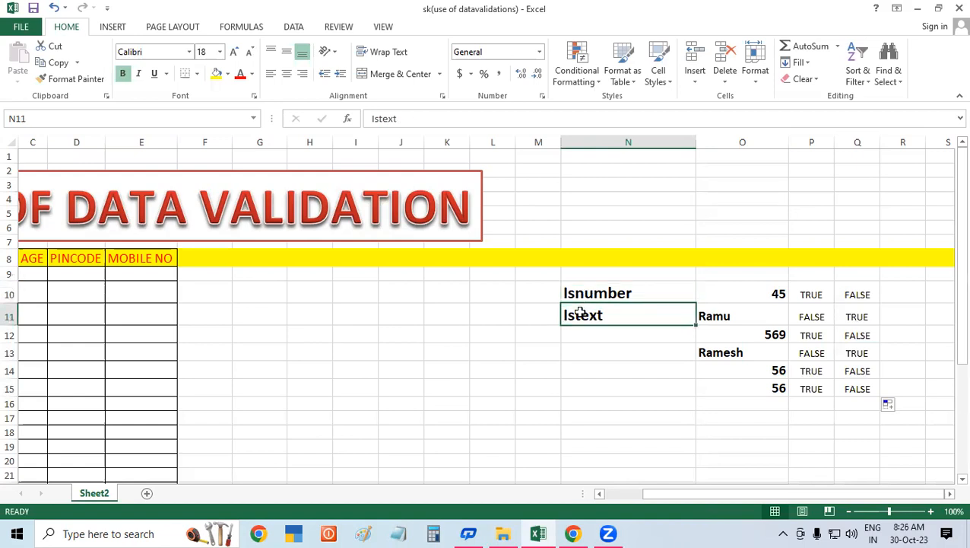
{"action": "left_click", "coordinate": [571, 398]}
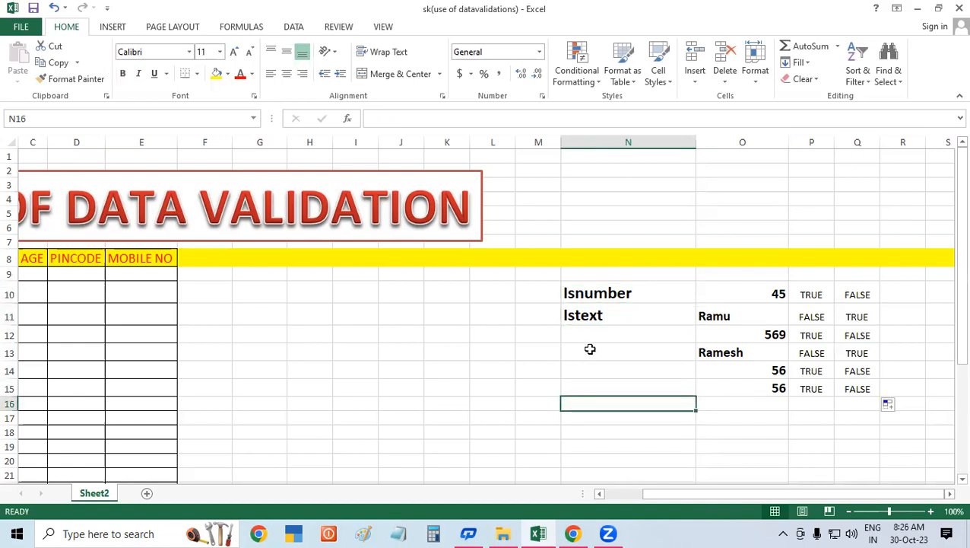
{"action": "left_click", "coordinate": [605, 294]}
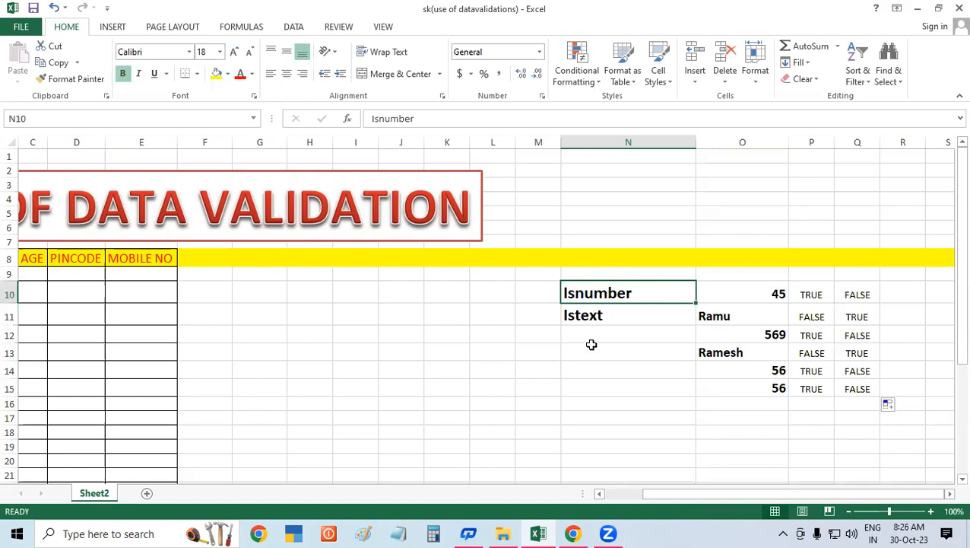
{"action": "left_click", "coordinate": [585, 382]}
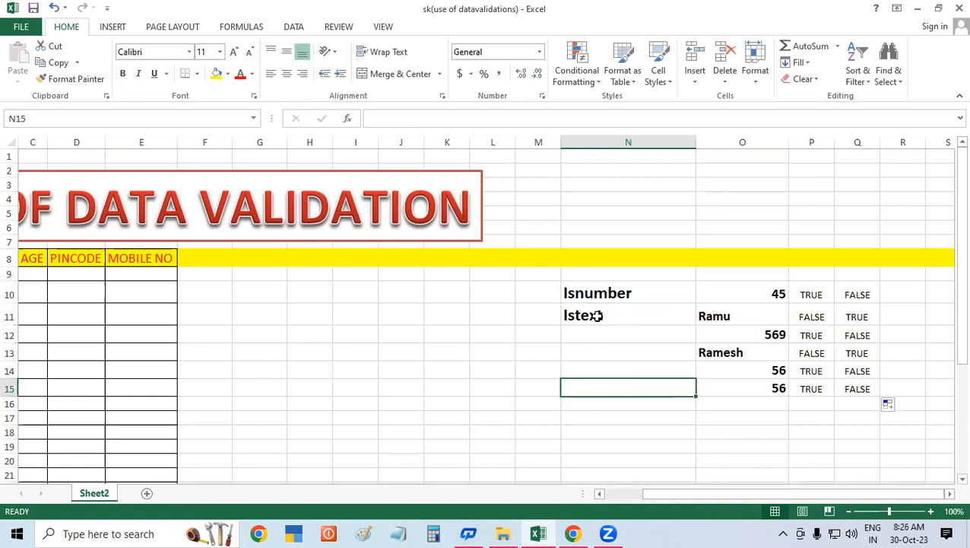
{"action": "left_click", "coordinate": [597, 316]}
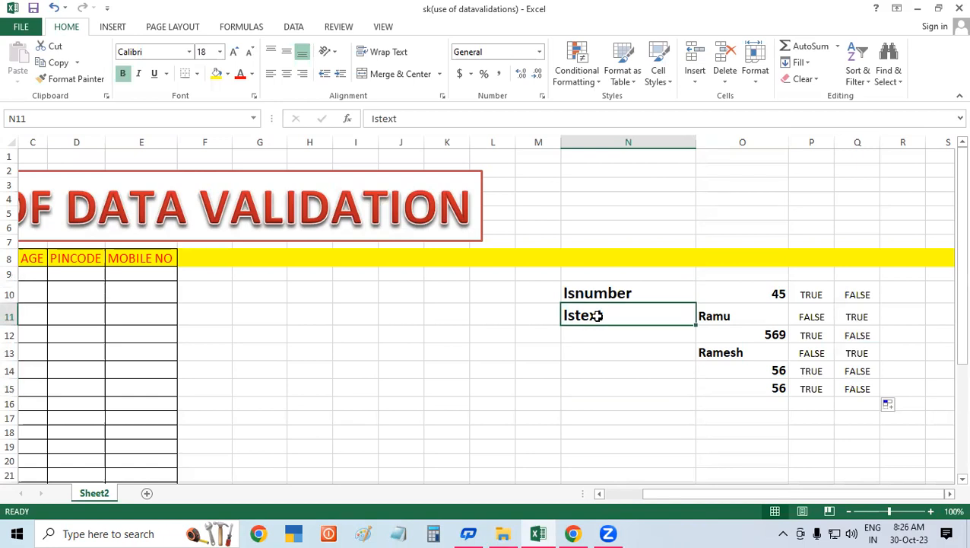
{"action": "left_click", "coordinate": [618, 423]}
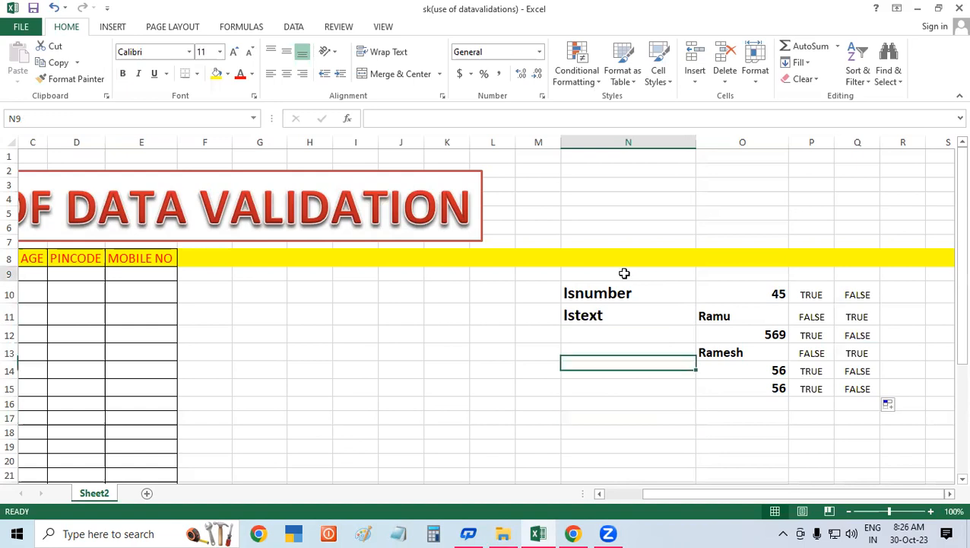
{"action": "left_click_drag", "start_coordinate": [624, 274], "coordinate": [632, 318]}
{"action": "left_click_drag", "start_coordinate": [734, 328], "coordinate": [893, 379]}
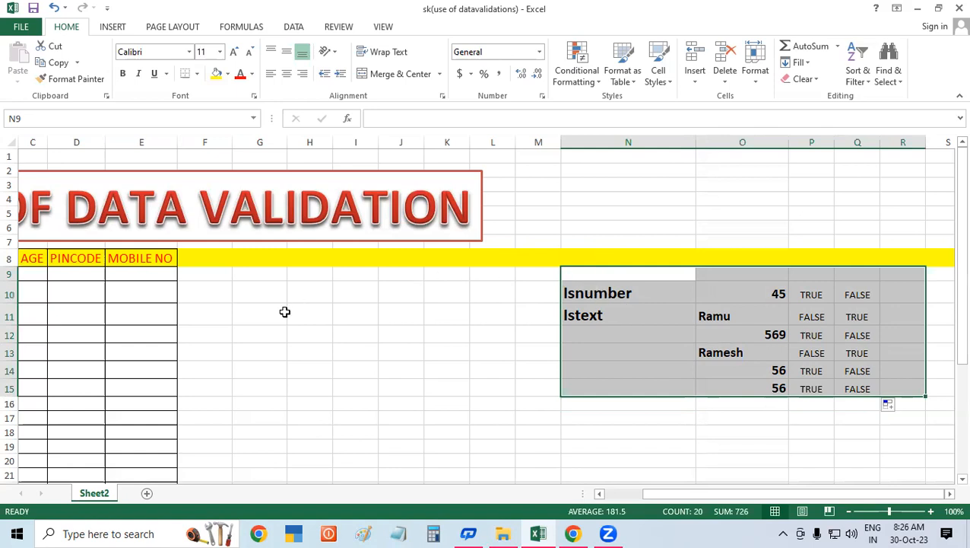
{"action": "left_click_drag", "start_coordinate": [205, 277], "coordinate": [204, 473]}
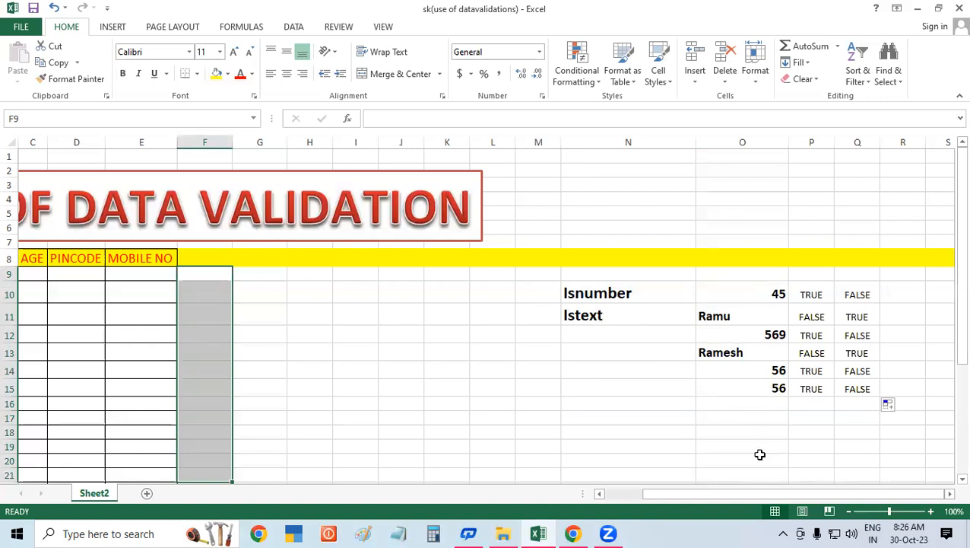
{"action": "left_click_drag", "start_coordinate": [905, 494], "coordinate": [823, 494]}
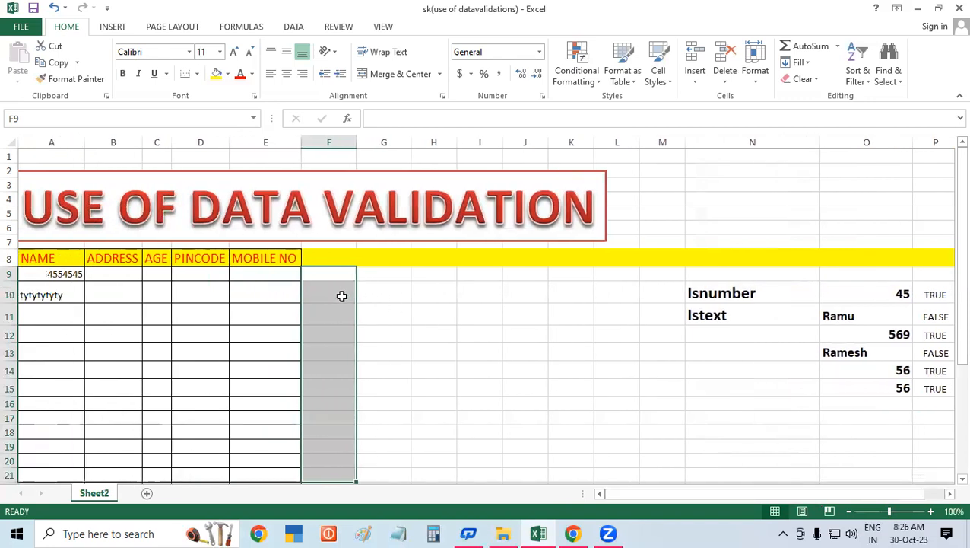
{"action": "scroll", "coordinate": [617, 383], "scroll_direction": "down", "scroll_amount": 1}
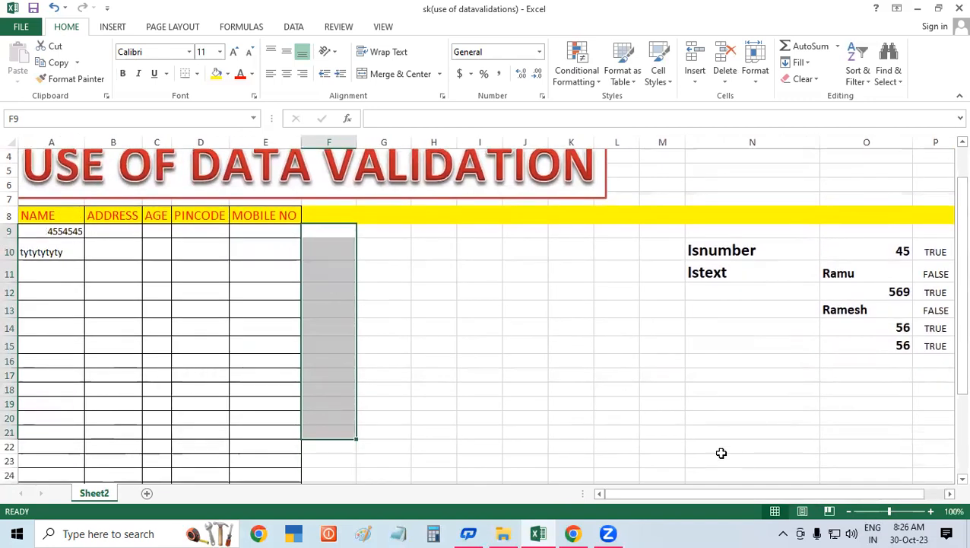
{"action": "left_click", "coordinate": [812, 494]}
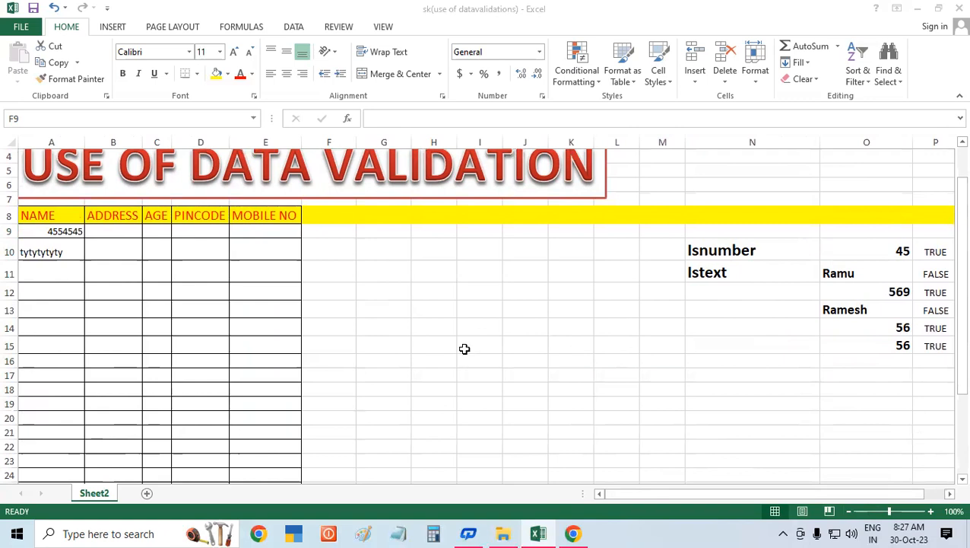
{"action": "left_click", "coordinate": [496, 322]}
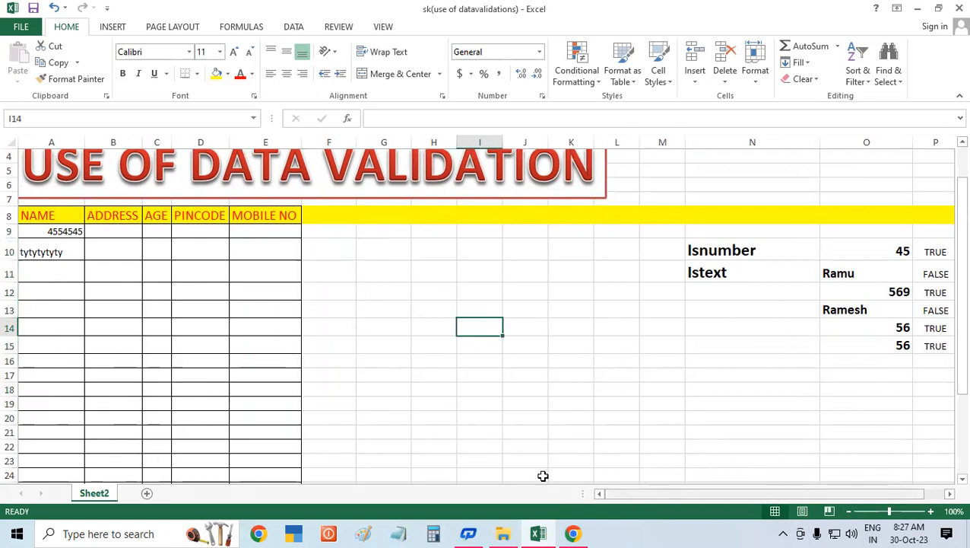
Step: Clear the sample entries in A9:A10 under the NAME heading
{"action": "left_click_drag", "start_coordinate": [50, 230], "coordinate": [48, 251]}
{"action": "key", "text": "Delete"}
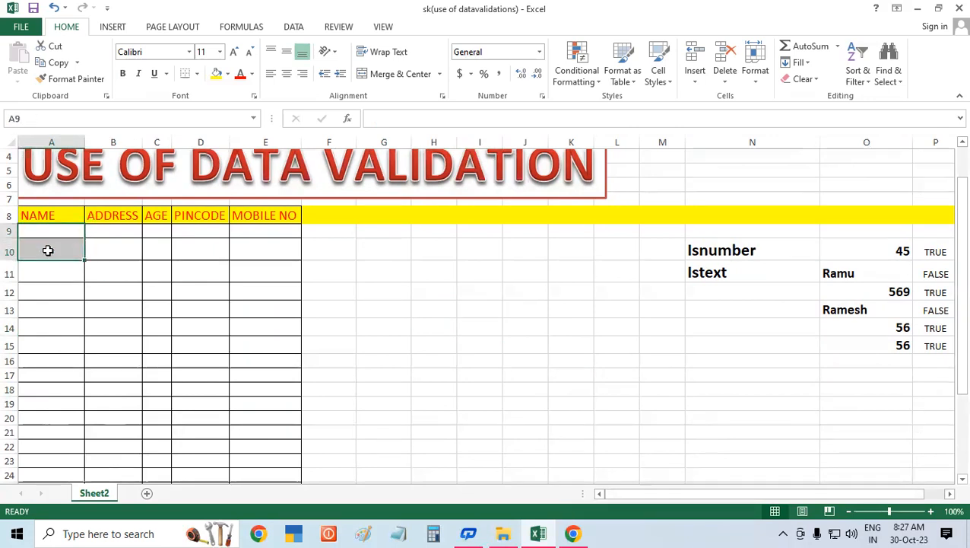
{"action": "left_click", "coordinate": [460, 268]}
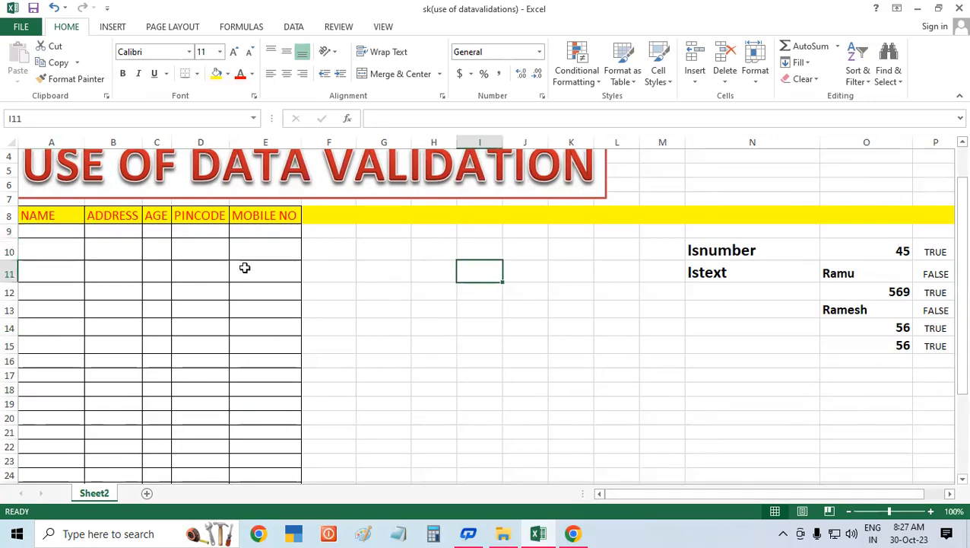
Step: Apply a Custom data validation rule with the formula =istext(A9) to the NAME column cells A9:A24
{"action": "left_click_drag", "start_coordinate": [45, 230], "coordinate": [58, 443]}
{"action": "scroll", "coordinate": [293, 383], "scroll_direction": "up", "scroll_amount": 1}
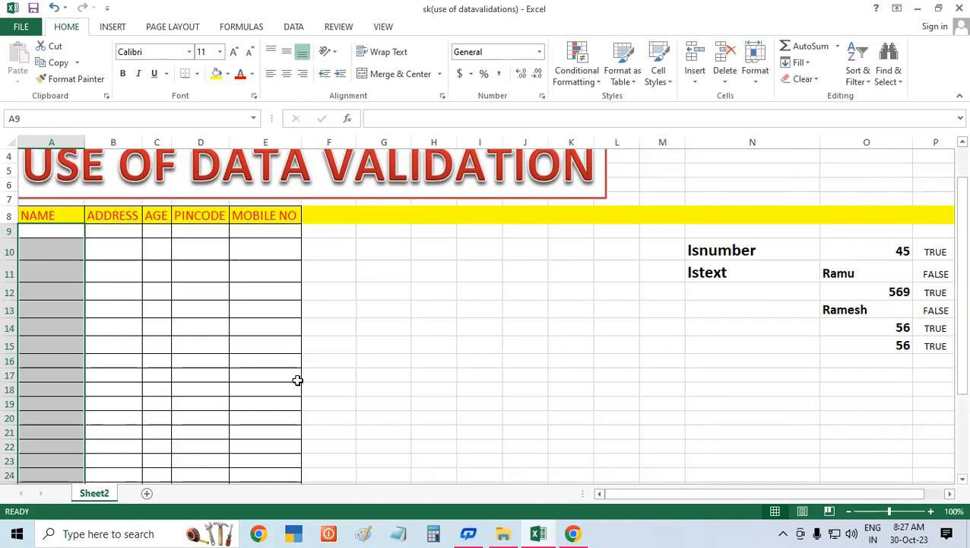
{"action": "left_click", "coordinate": [294, 26]}
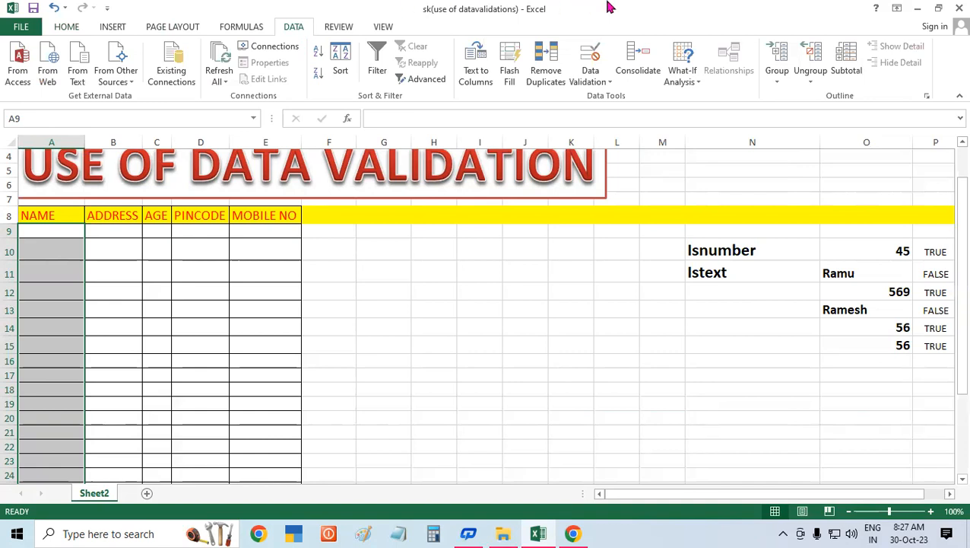
{"action": "left_click", "coordinate": [592, 54]}
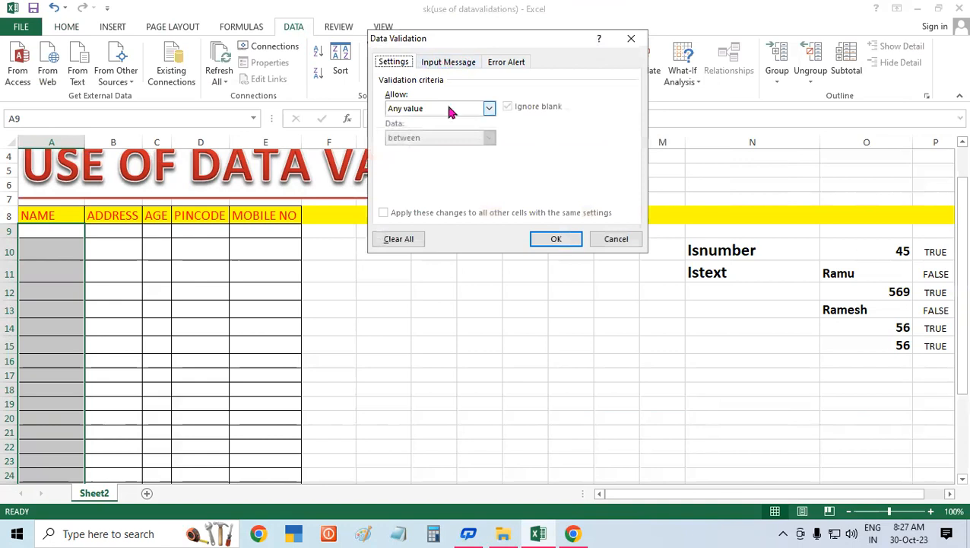
{"action": "left_click", "coordinate": [431, 108]}
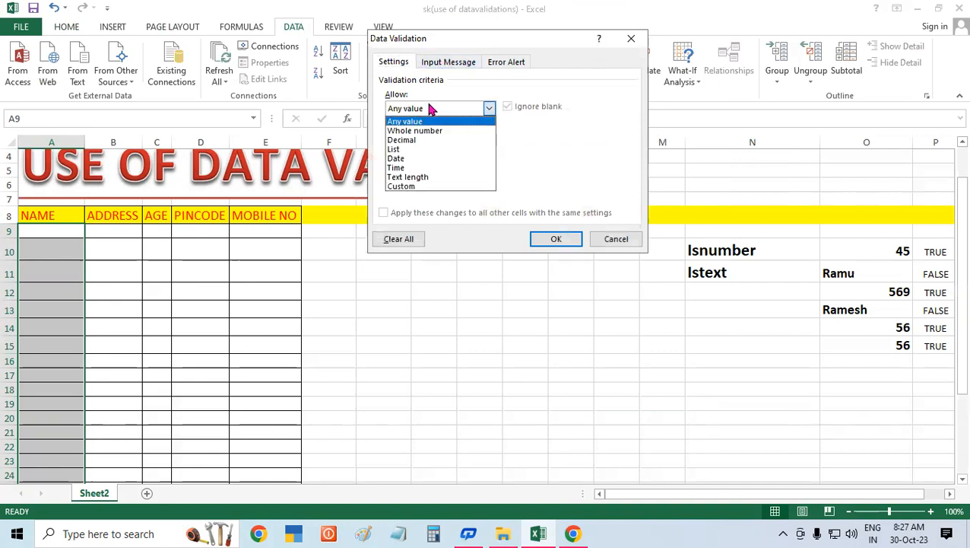
{"action": "left_click", "coordinate": [427, 186]}
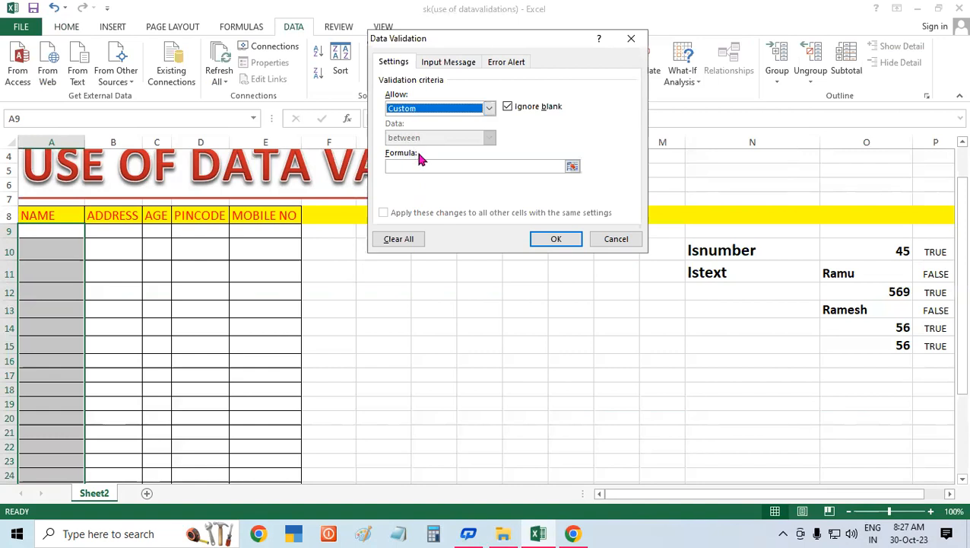
{"action": "left_click", "coordinate": [393, 166]}
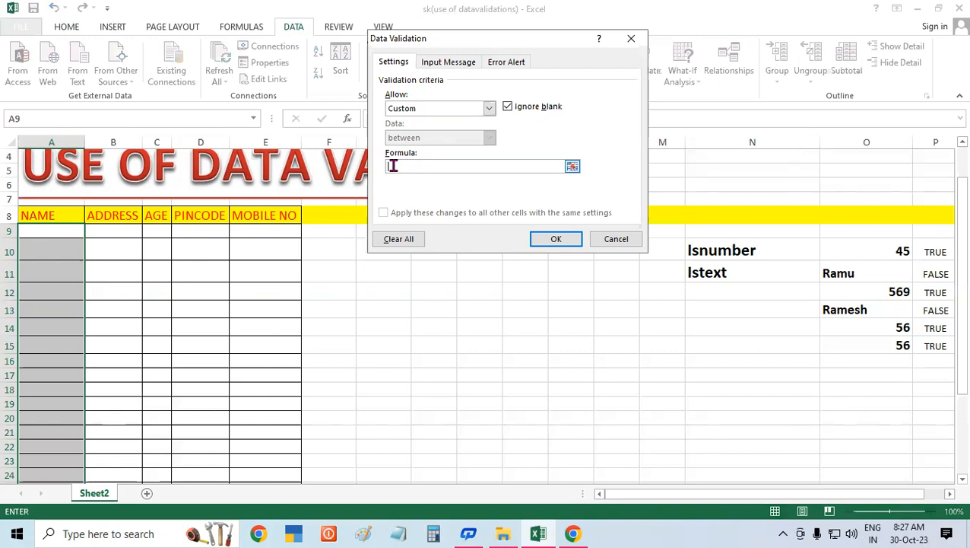
{"action": "type", "text": "=istext("}
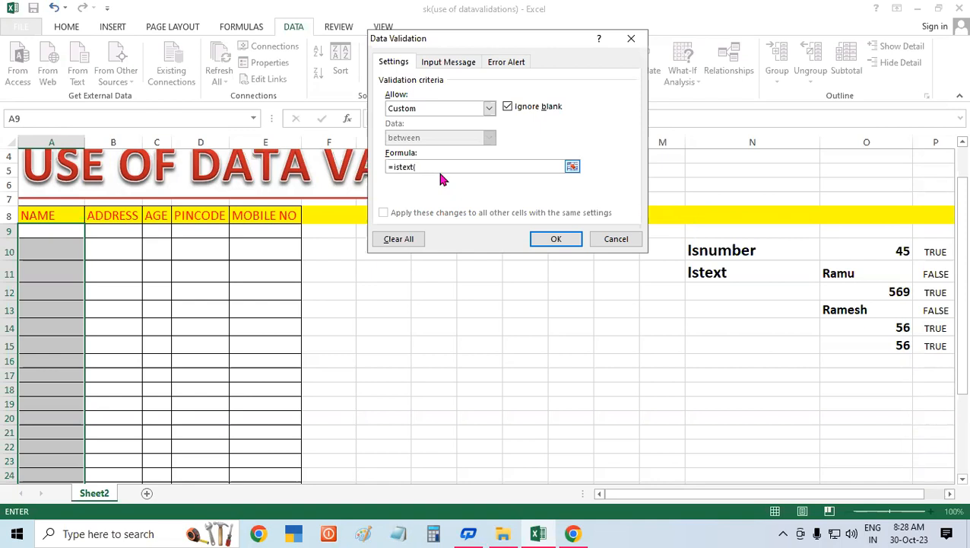
{"action": "left_click", "coordinate": [45, 229]}
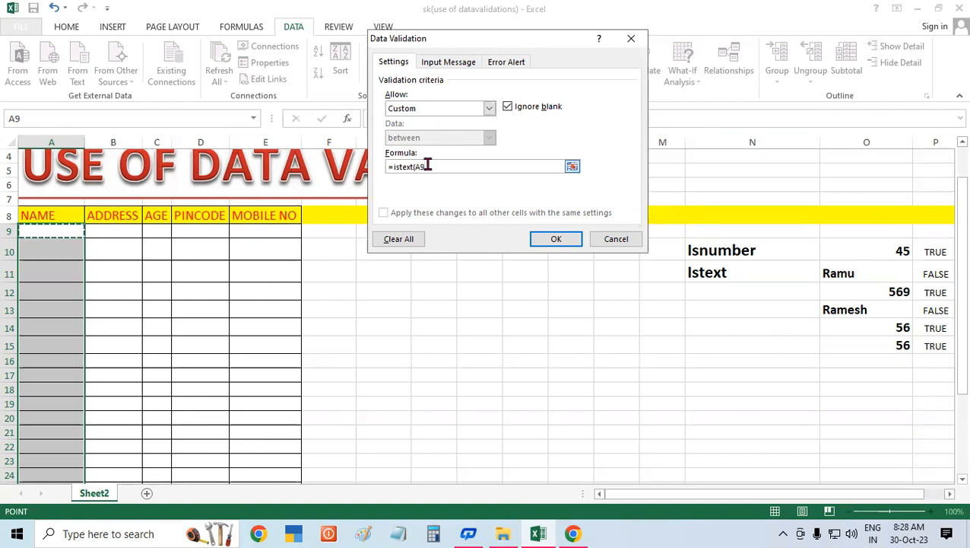
{"action": "type", "text": ")"}
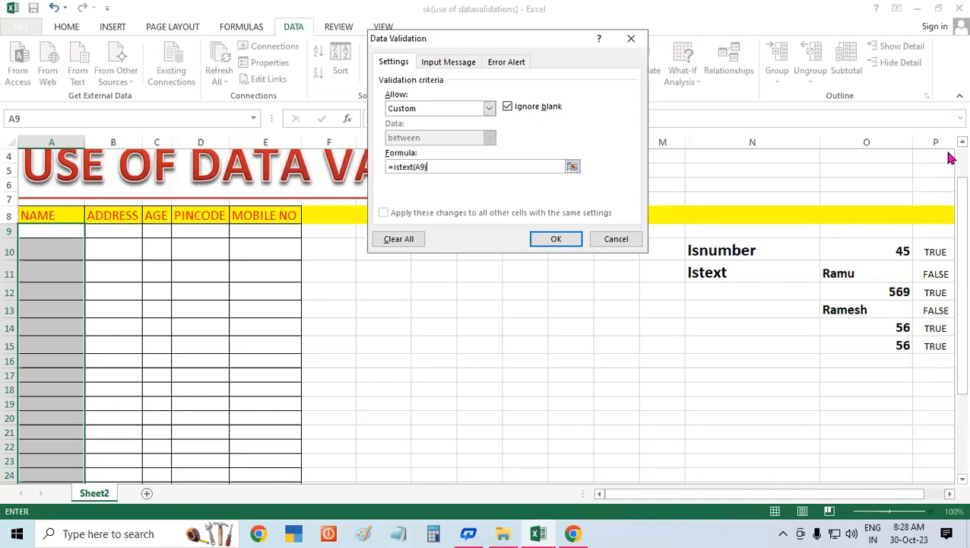
{"action": "left_click", "coordinate": [562, 238]}
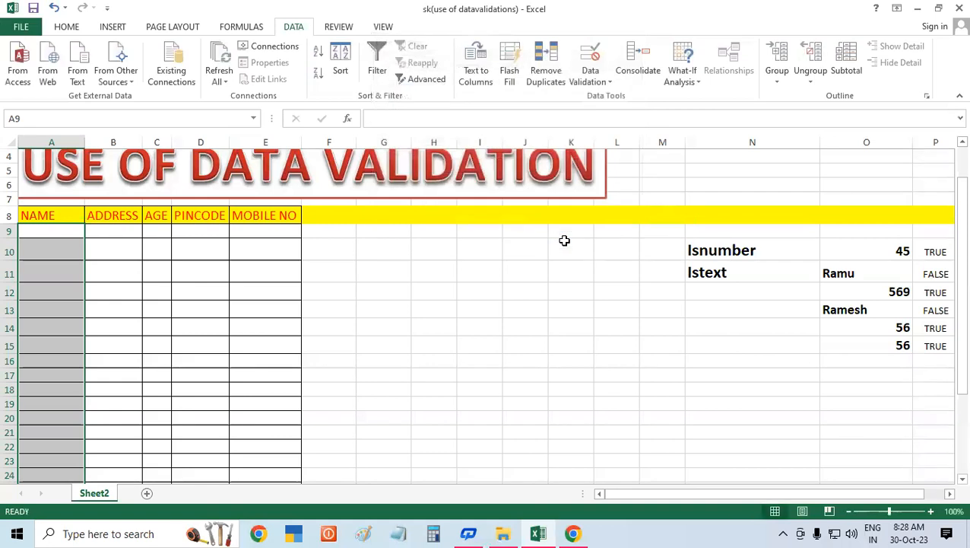
Step: Try entering the number 4454 in A9 to test the text-only validation rule
{"action": "left_click", "coordinate": [524, 275]}
{"action": "left_click", "coordinate": [56, 239]}
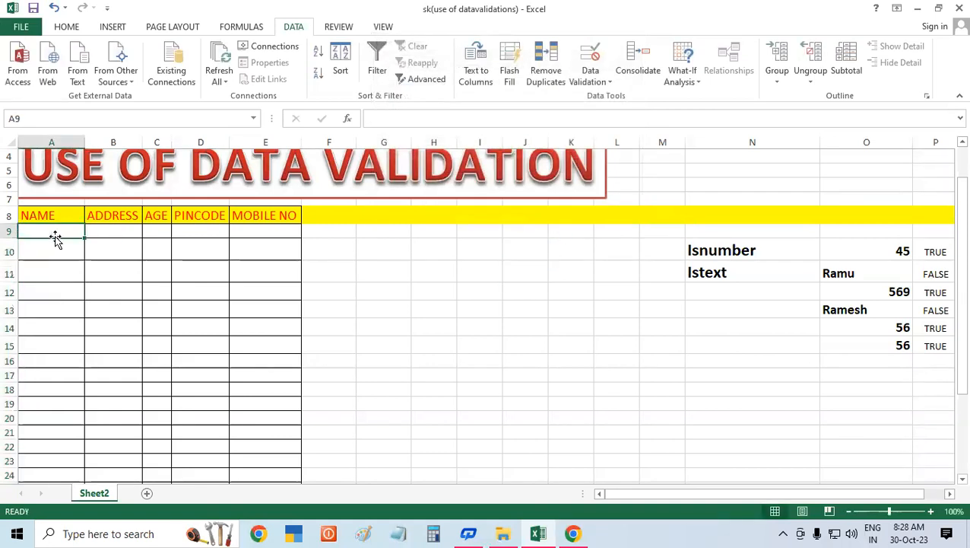
{"action": "type", "text": "4454"}
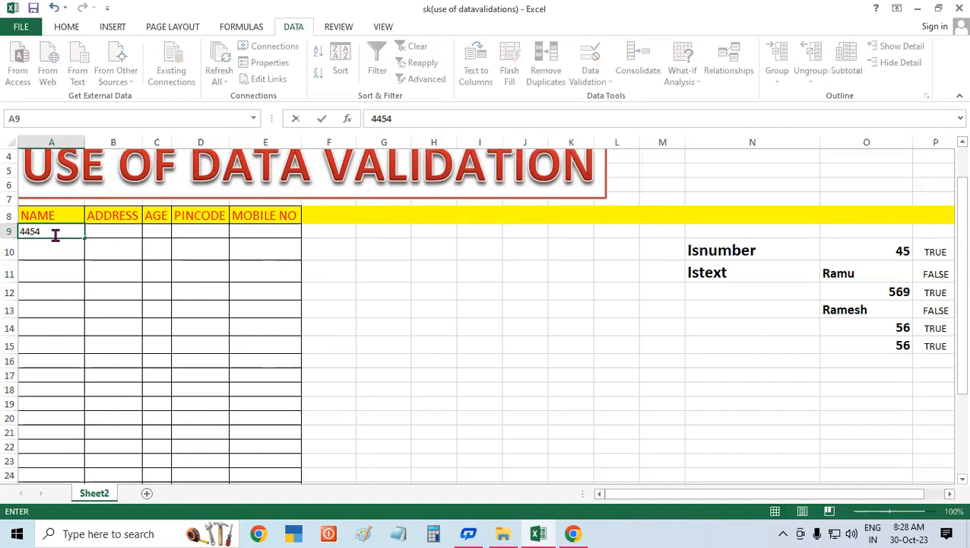
{"action": "key", "text": "Return"}
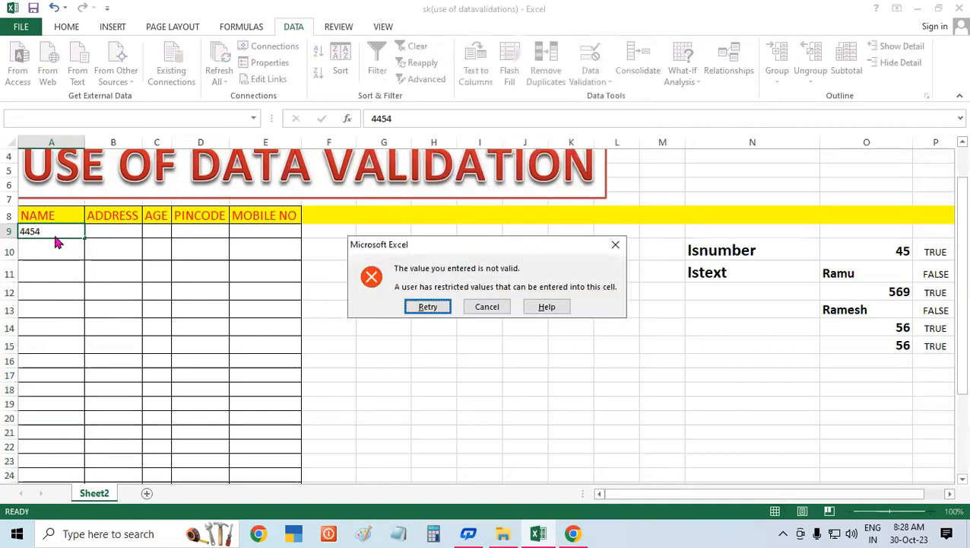
{"action": "key", "text": "Return"}
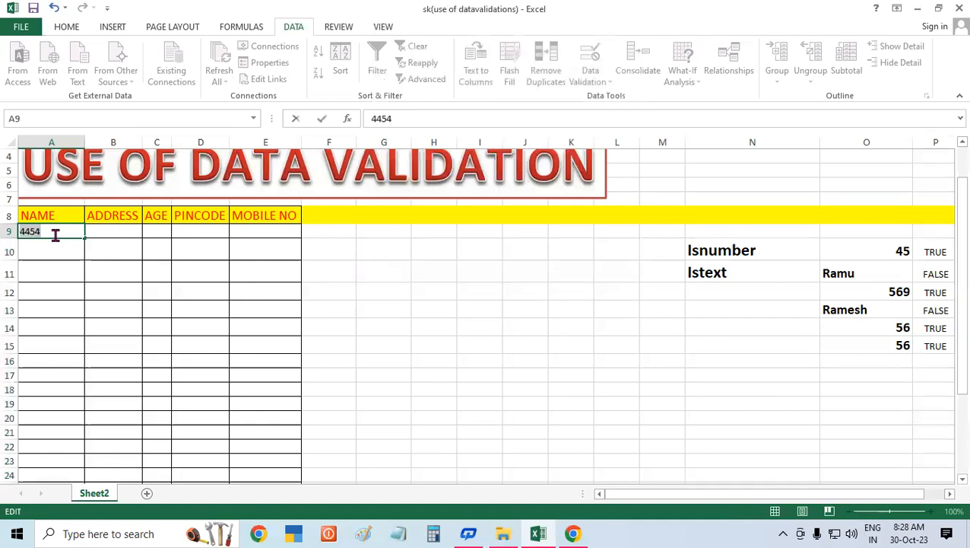
Step: Enter the text values errtrtt in A9 and rtrtrtrt in A10
{"action": "type", "text": "errtrtt"}
{"action": "key", "text": "Return"}
{"action": "type", "text": "rtrtrtrt"}
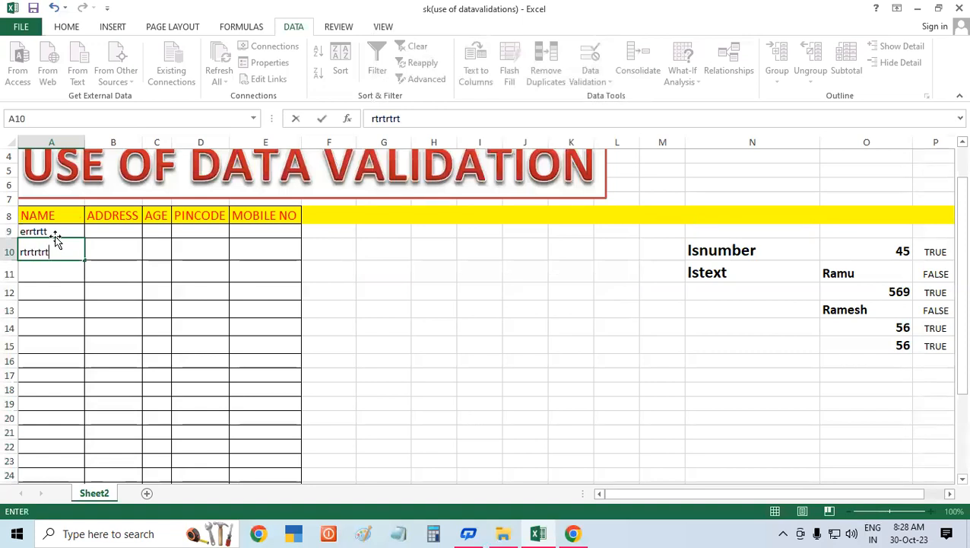
{"action": "key", "text": "Return"}
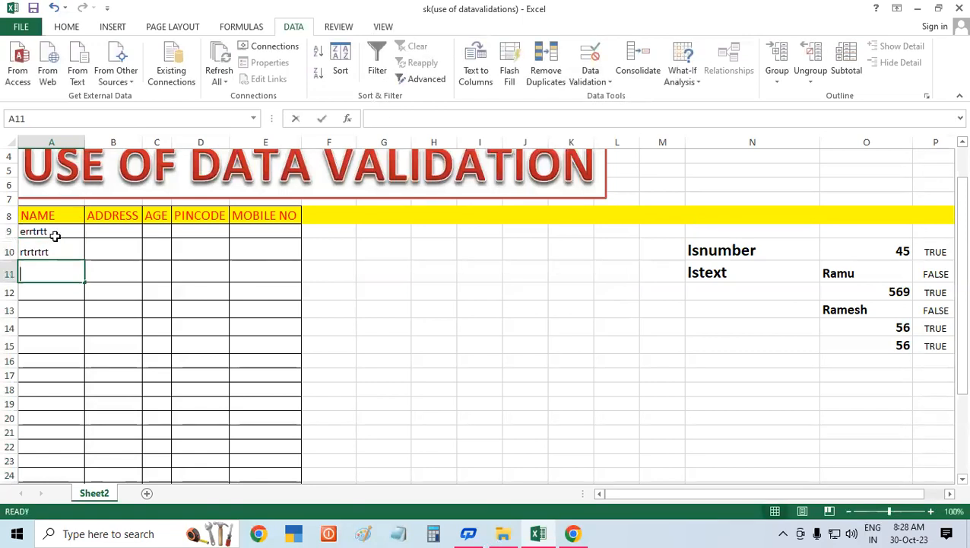
Step: Try entering the number 54545 in A11 to test the validation rule again
{"action": "type", "text": "54545"}
{"action": "key", "text": "Return"}
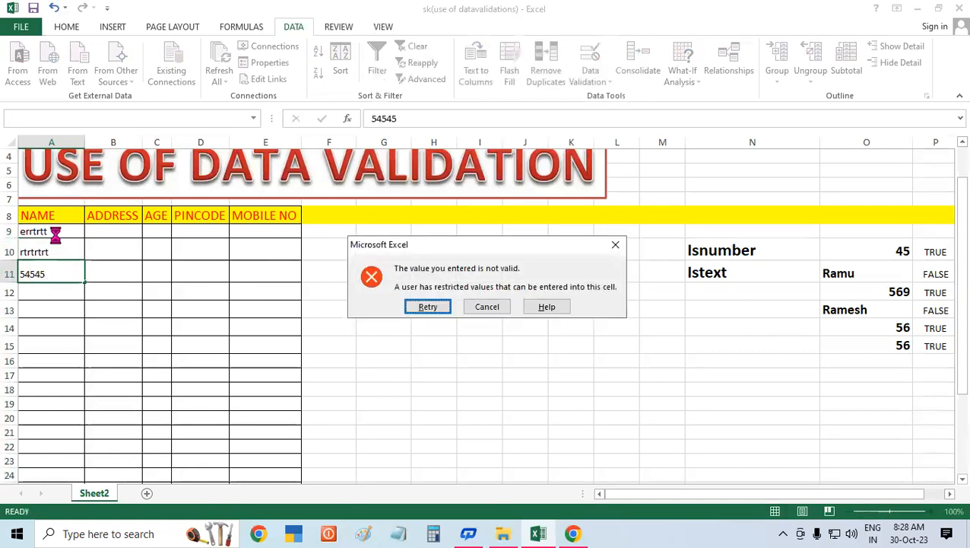
{"action": "key", "text": "Return"}
Step: Enter the mixed values rtrtrt5454654 in A11 and 655656rtrttr in A12
{"action": "type", "text": "rtrtrt5454654"}
{"action": "key", "text": "Return"}
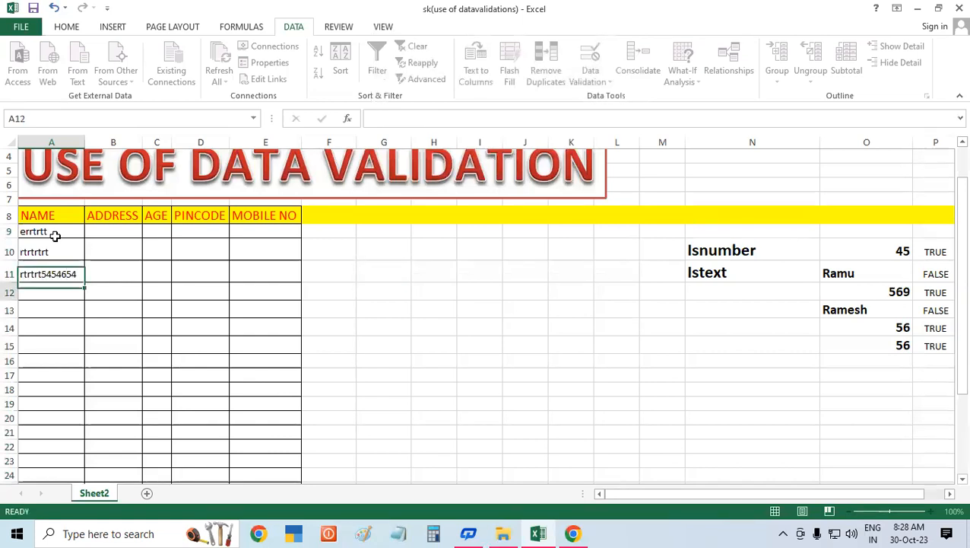
{"action": "type", "text": "655656rtrttr"}
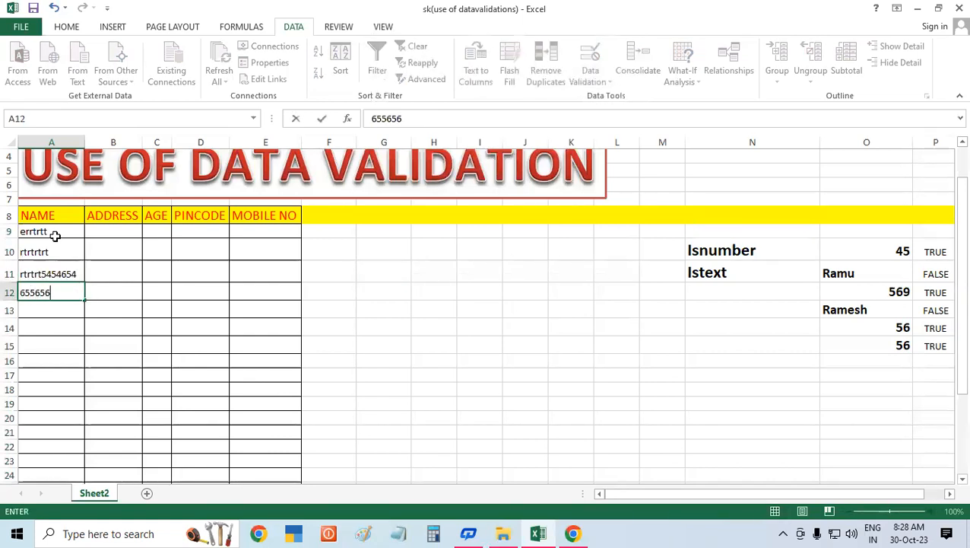
{"action": "key", "text": "Return"}
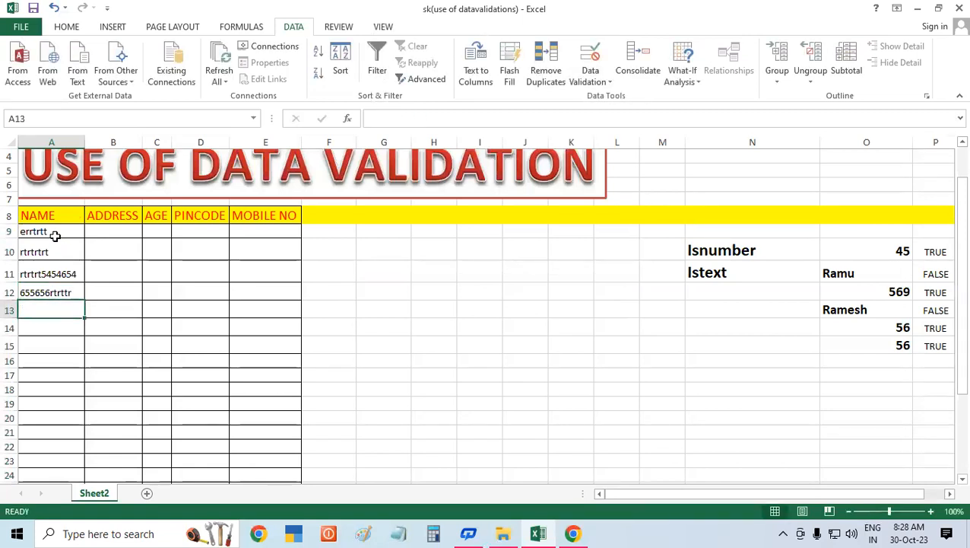
Step: Try entering the number 566565656 in A13 to test the text-only validation rule
{"action": "type", "text": "566565656"}
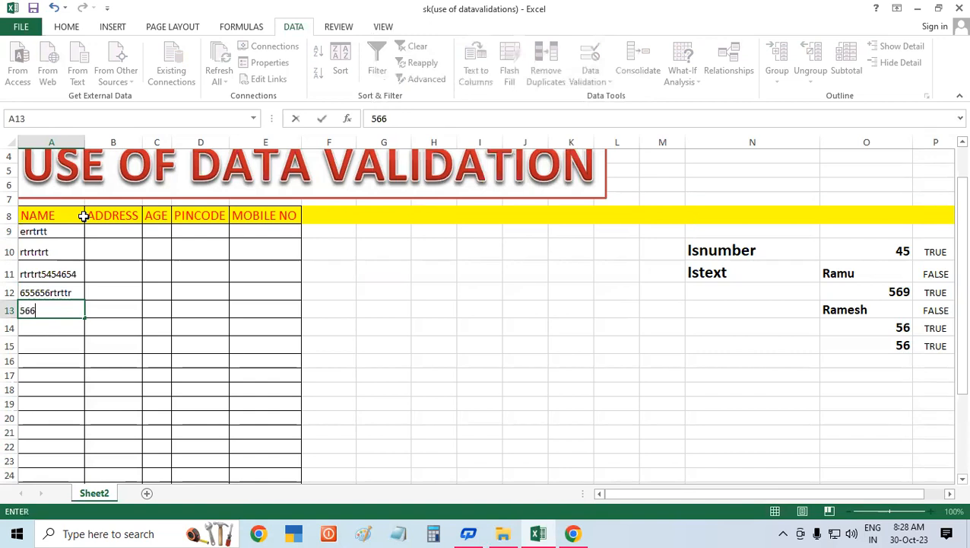
{"action": "key", "text": "Return"}
Step: Enter the text value retrrtrtrt in A13
{"action": "key", "text": "Return"}
{"action": "type", "text": "retrtrtrt"}
{"action": "key", "text": "Return"}
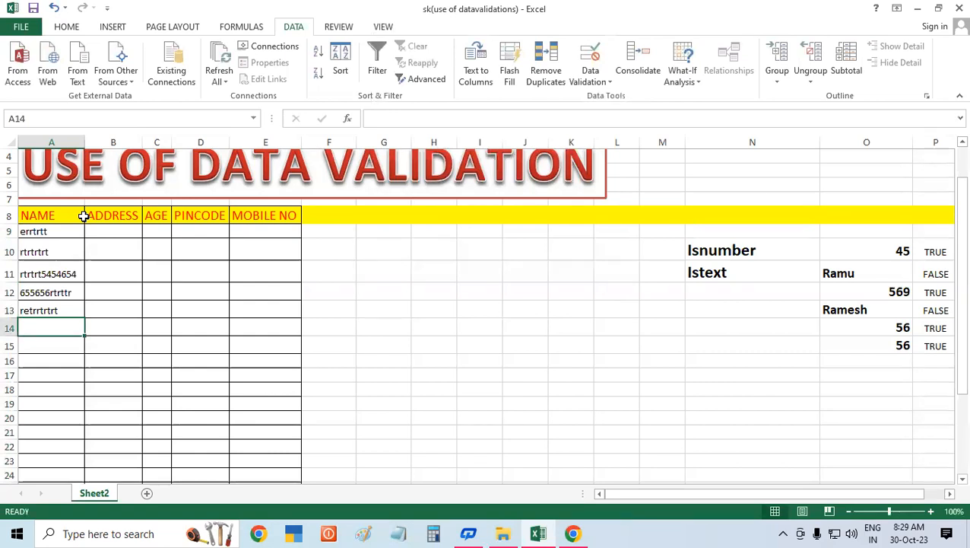
Step: Review the Isnumber and Istext examples and the entries in the NAME column
{"action": "left_click", "coordinate": [735, 273]}
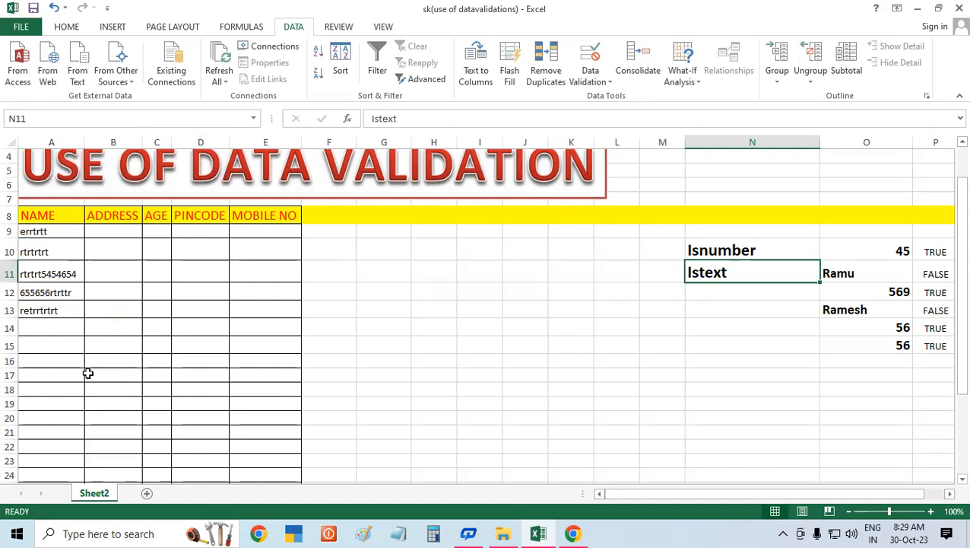
{"action": "left_click", "coordinate": [755, 240]}
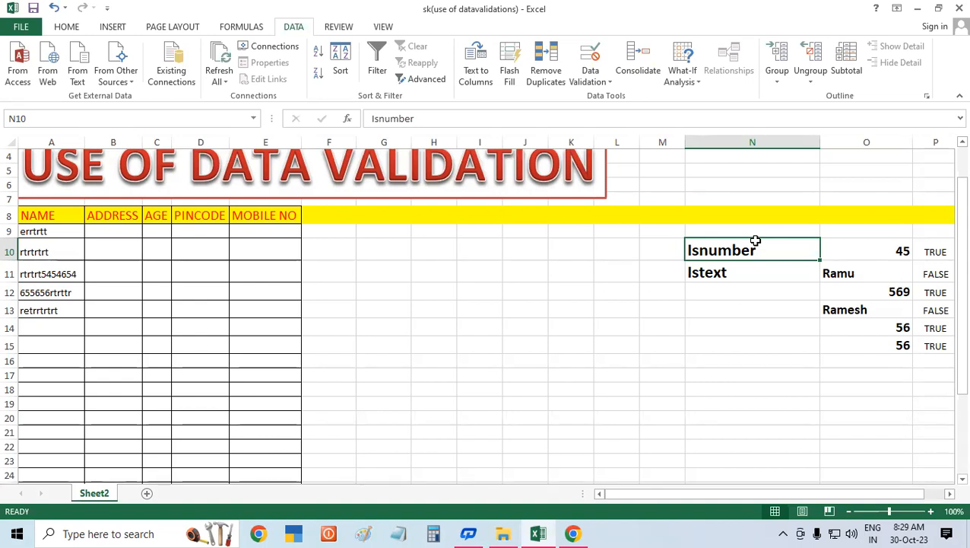
{"action": "left_click_drag", "start_coordinate": [47, 231], "coordinate": [48, 333]}
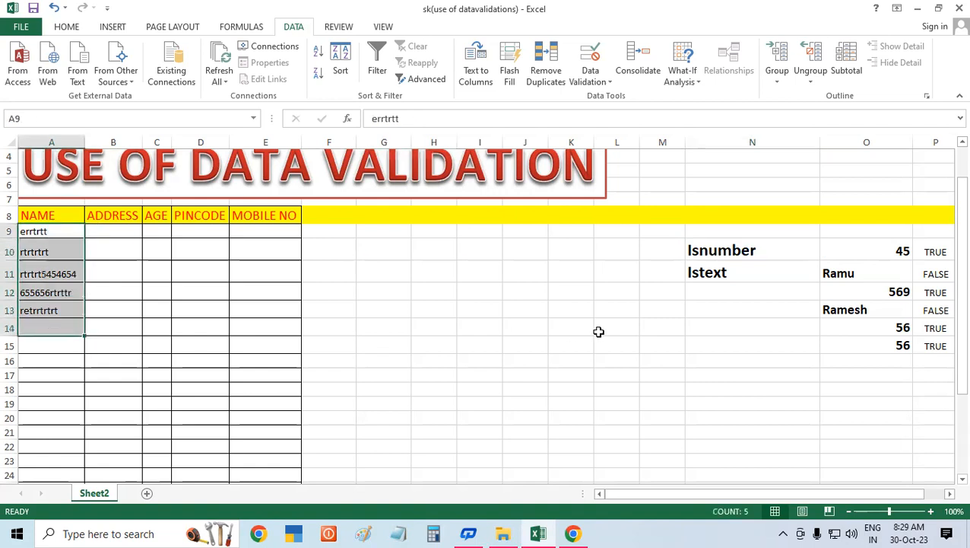
{"action": "left_click", "coordinate": [598, 332]}
Step: Enter the sample values ert, 556565 and etet65454545 in G10 to G12
{"action": "left_click", "coordinate": [364, 242]}
{"action": "type", "text": "ert"}
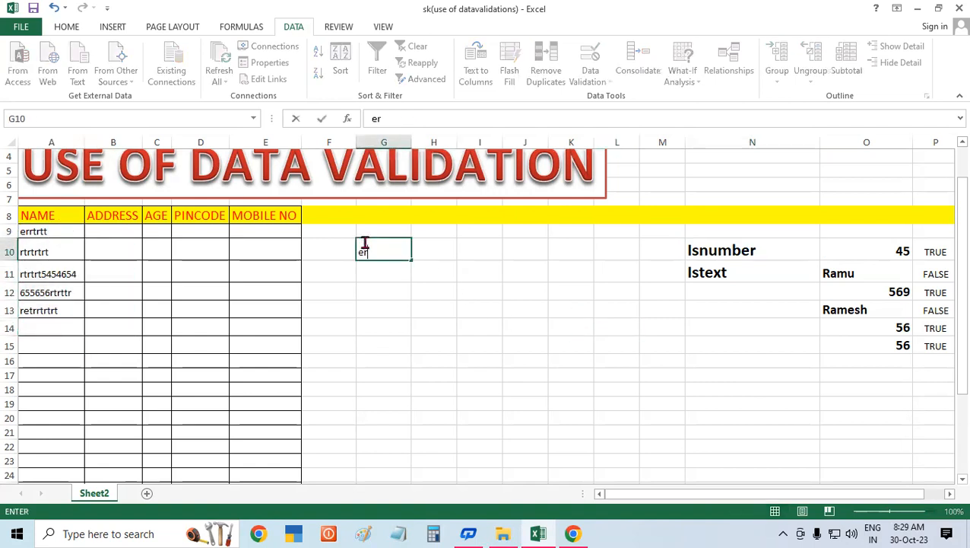
{"action": "key", "text": "Return"}
{"action": "type", "text": "556565"}
{"action": "key", "text": "Return"}
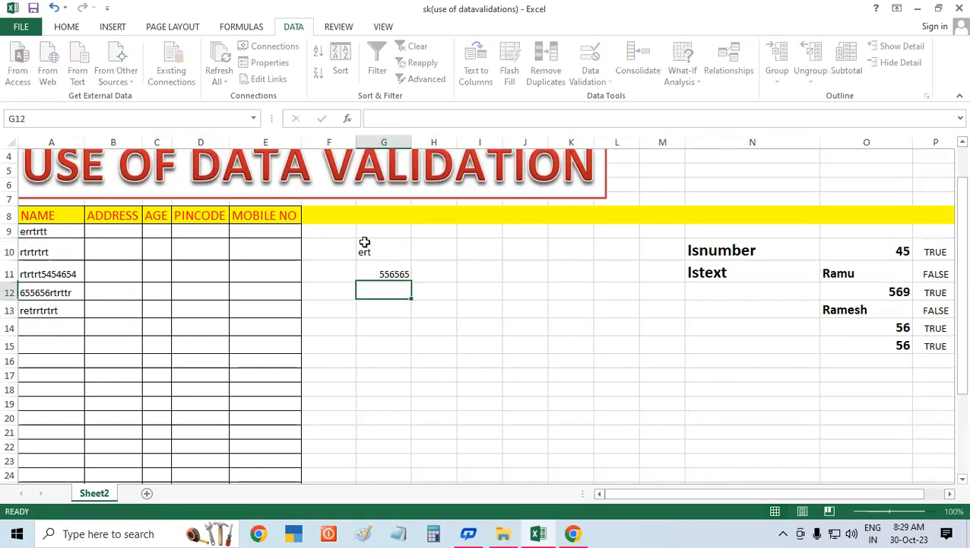
{"action": "type", "text": "etet65454545"}
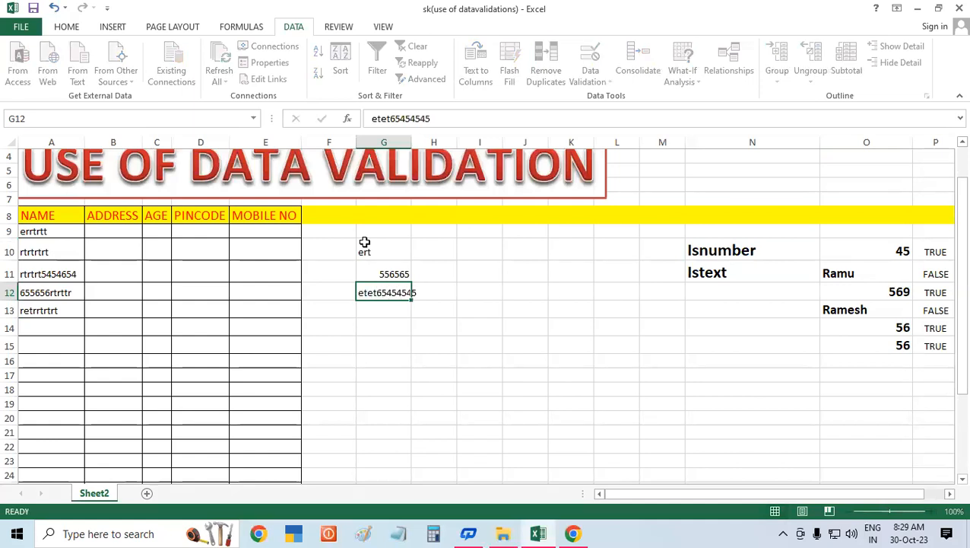
{"action": "key", "text": "Return"}
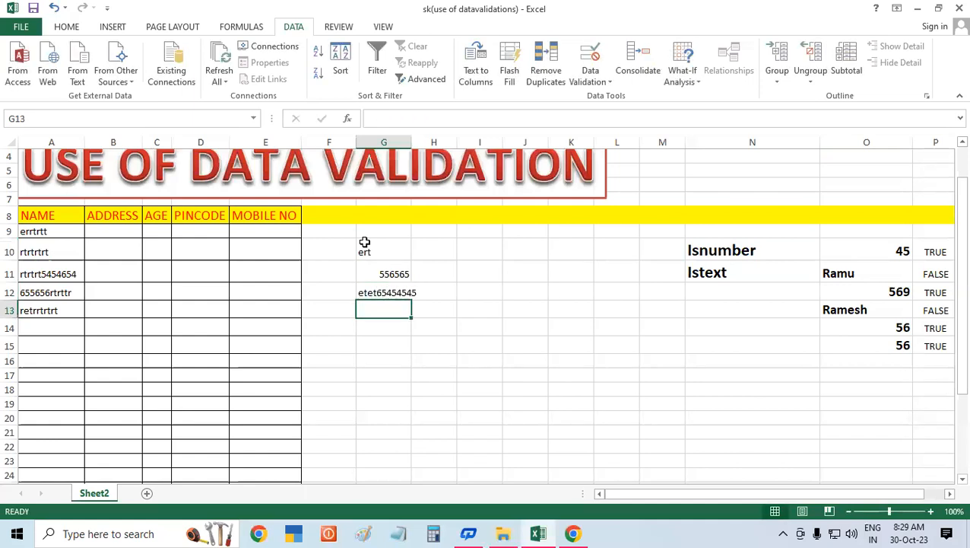
Step: Clear the sample values from G10:G12
{"action": "left_click", "coordinate": [366, 242]}
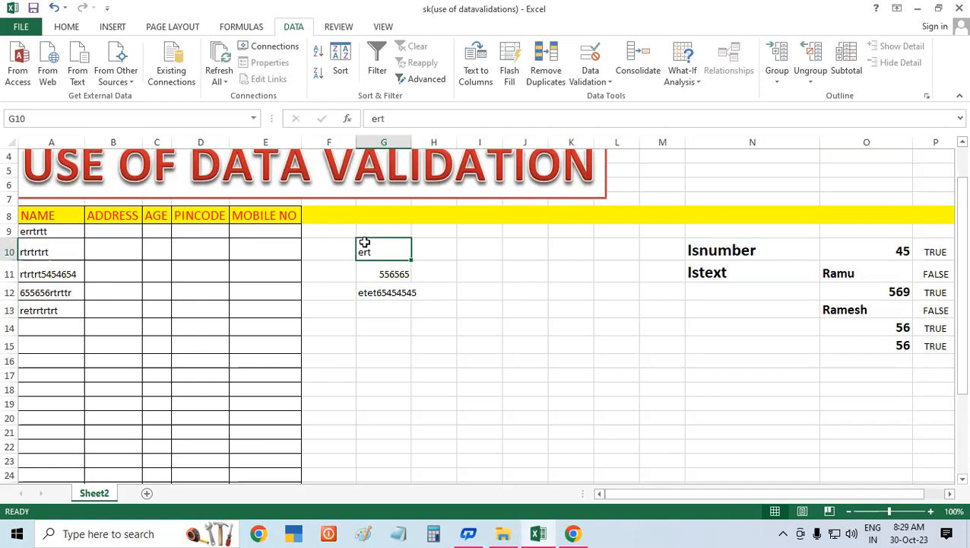
{"action": "left_click_drag", "start_coordinate": [367, 247], "coordinate": [382, 302]}
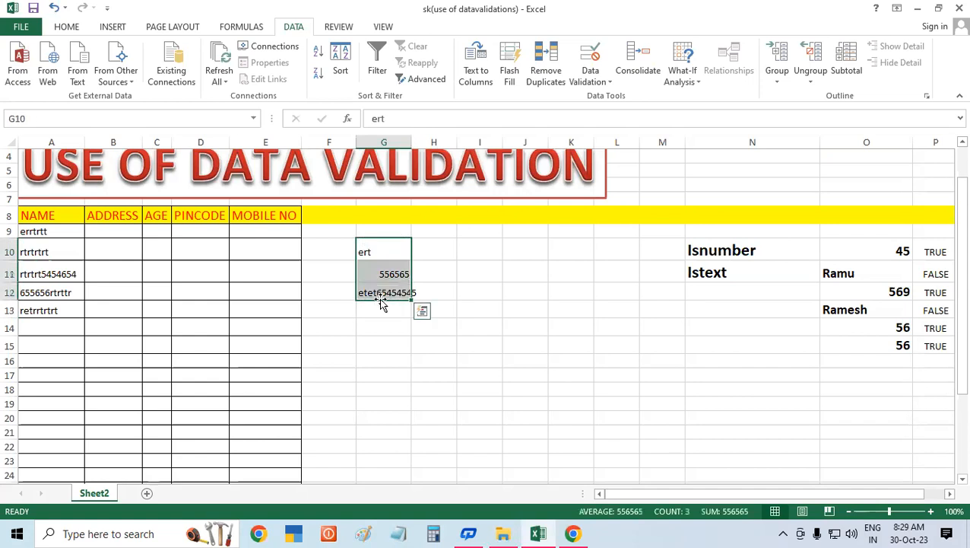
{"action": "key", "text": "Delete"}
Step: Set data validation on the range G10:G24 to allow Custom entries
{"action": "left_click_drag", "start_coordinate": [378, 244], "coordinate": [377, 343]}
{"action": "left_click_drag", "start_coordinate": [380, 474], "coordinate": [385, 483]}
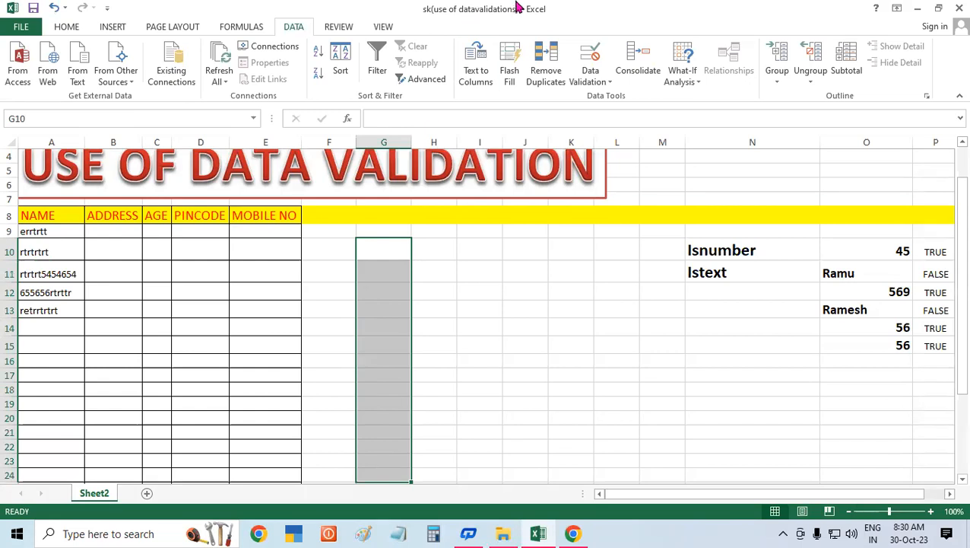
{"action": "left_click", "coordinate": [591, 62]}
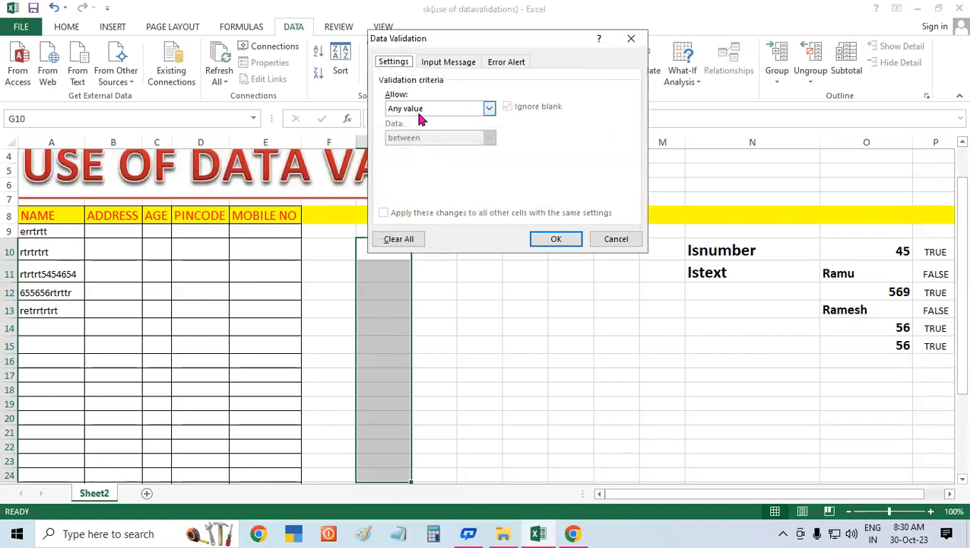
{"action": "left_click_drag", "start_coordinate": [424, 49], "coordinate": [491, 66]}
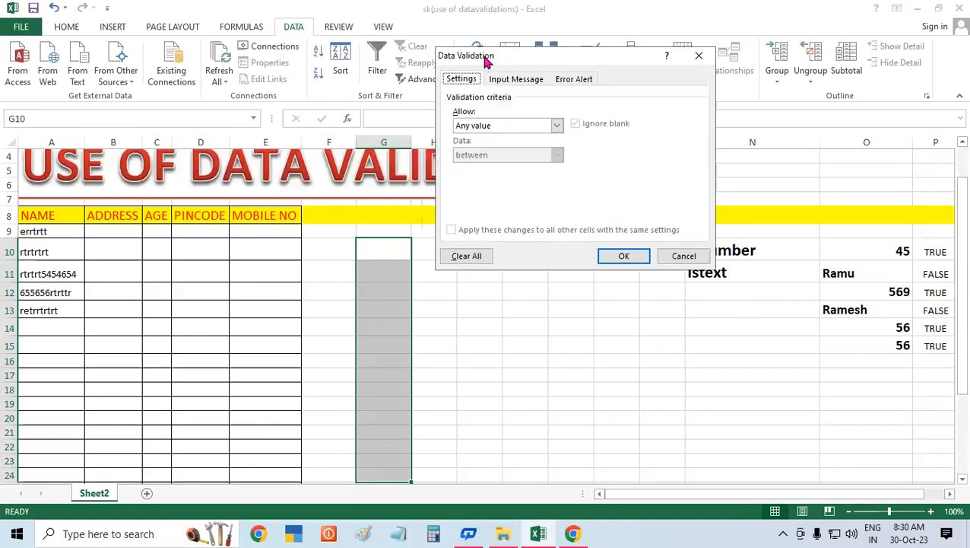
{"action": "left_click", "coordinate": [491, 127]}
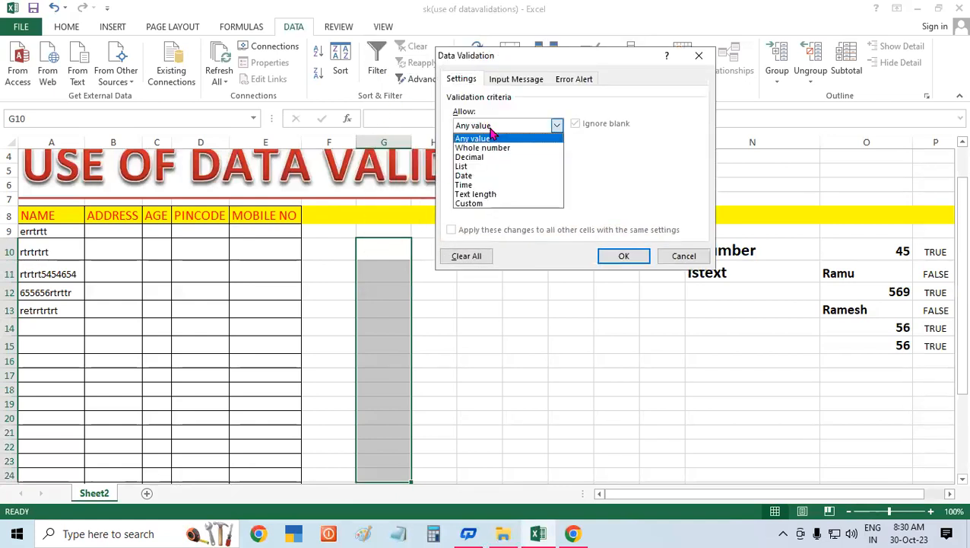
{"action": "left_click", "coordinate": [470, 203]}
{"action": "left_click", "coordinate": [470, 186]}
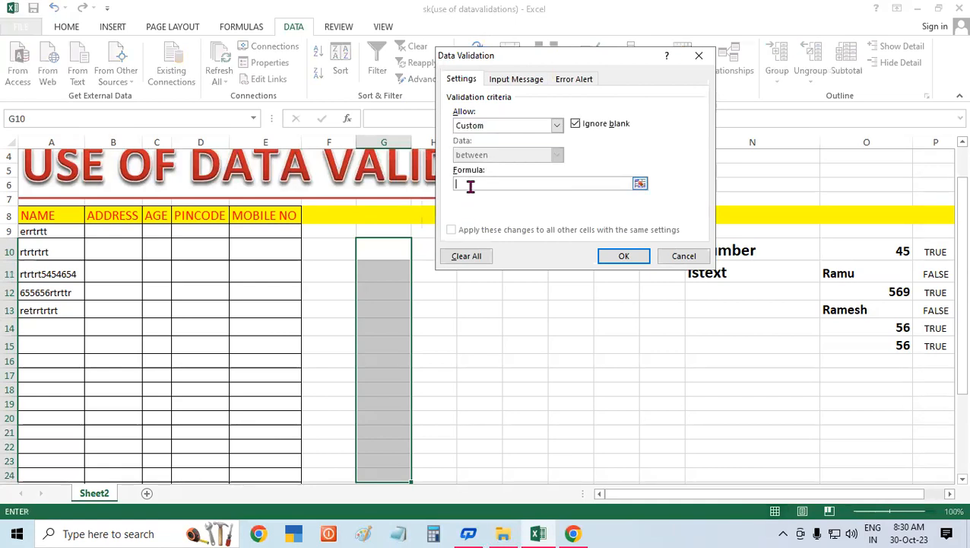
Step: Enter the validation formula =isnumber(G10) and apply the rule
{"action": "type", "text": "=isnumber("}
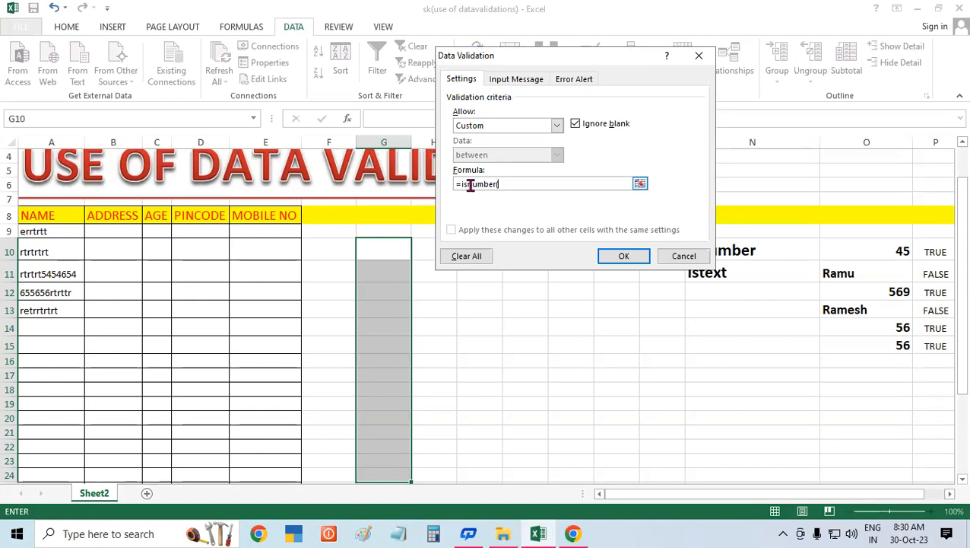
{"action": "left_click", "coordinate": [387, 250]}
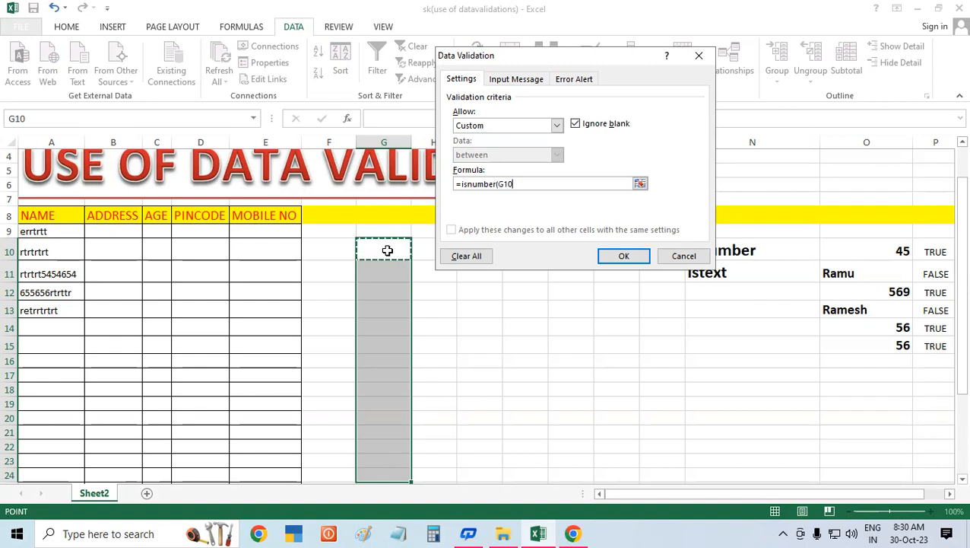
{"action": "type", "text": ")"}
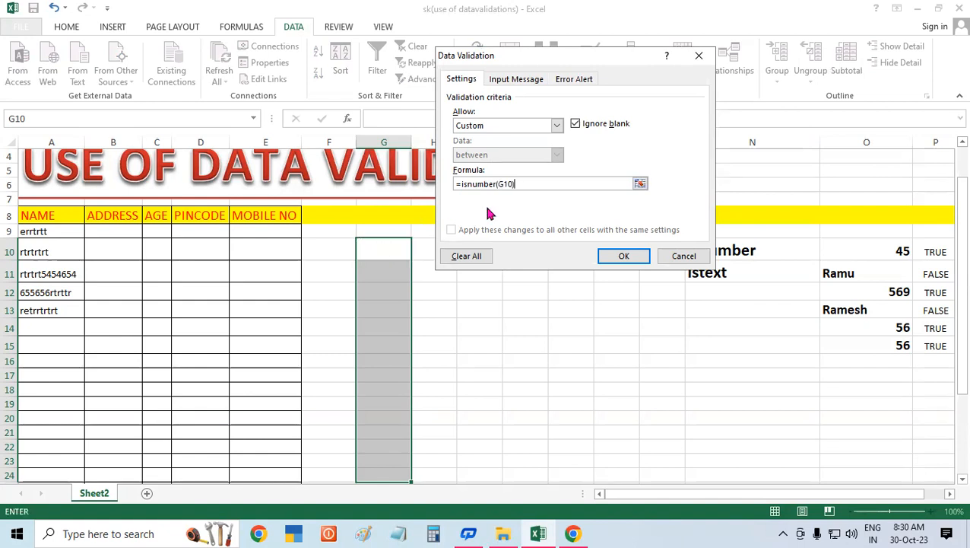
{"action": "left_click", "coordinate": [619, 256]}
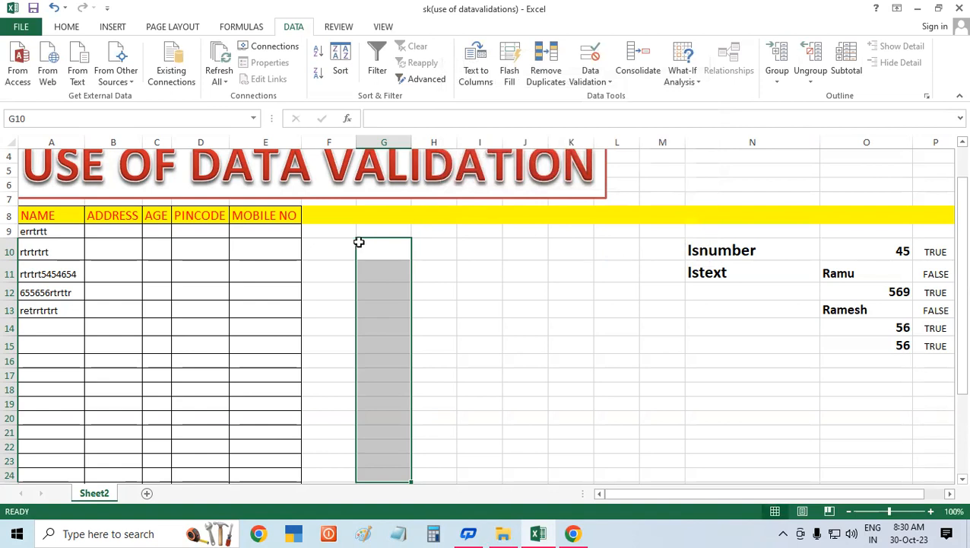
Step: Enter the number 656565 in G10 to test the number-only rule
{"action": "left_click", "coordinate": [378, 245]}
{"action": "type", "text": "656565"}
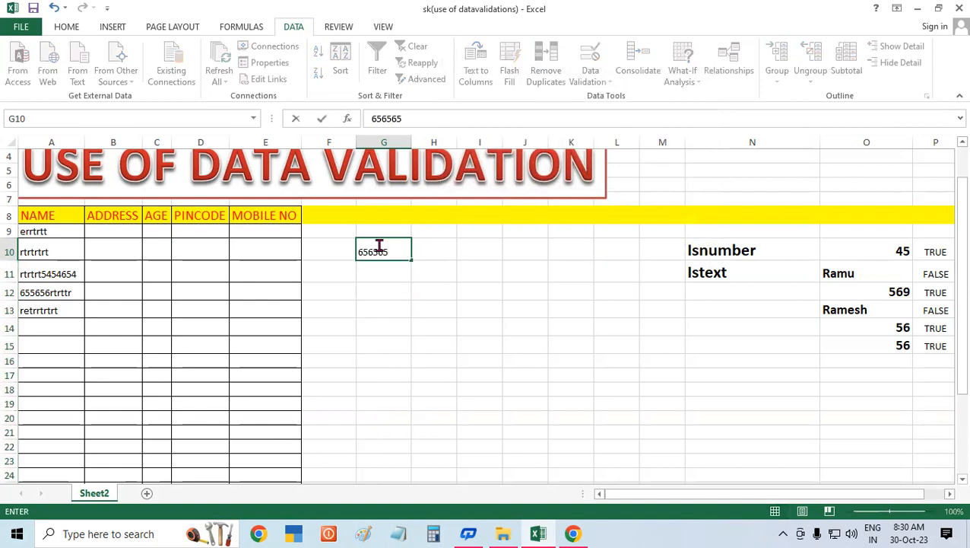
{"action": "key", "text": "Return"}
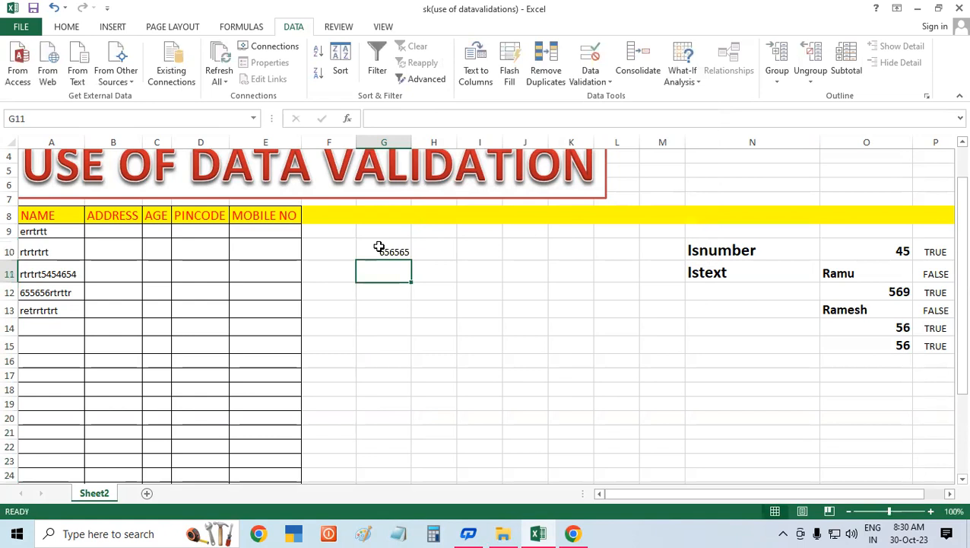
Step: Try entering the text erererer in G11, then enter the number 454545 there instead
{"action": "type", "text": "ererrerer"}
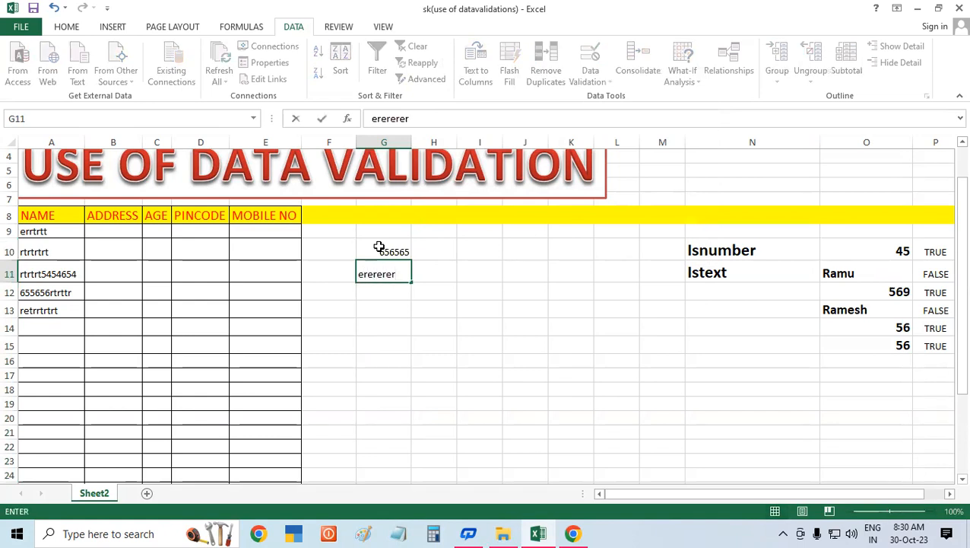
{"action": "key", "text": "Return"}
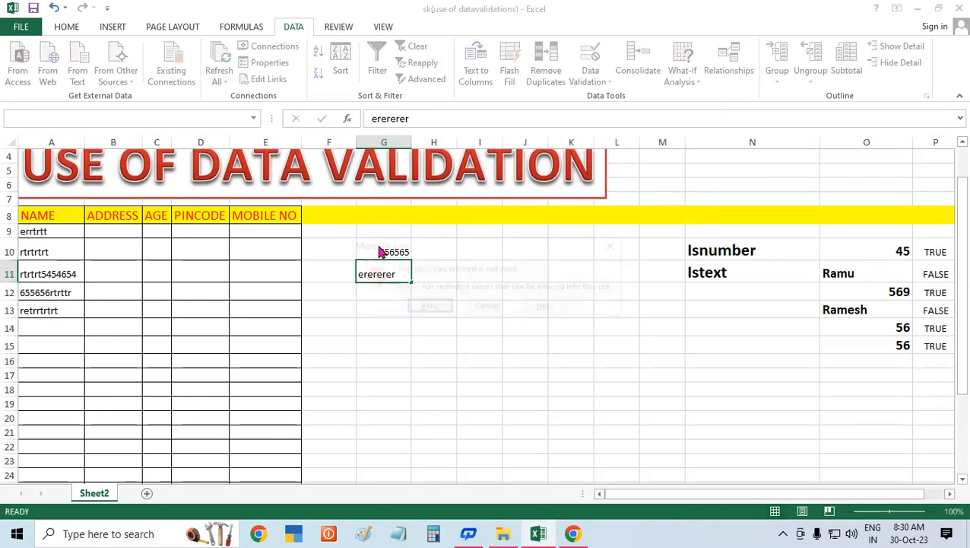
{"action": "key", "text": "Return"}
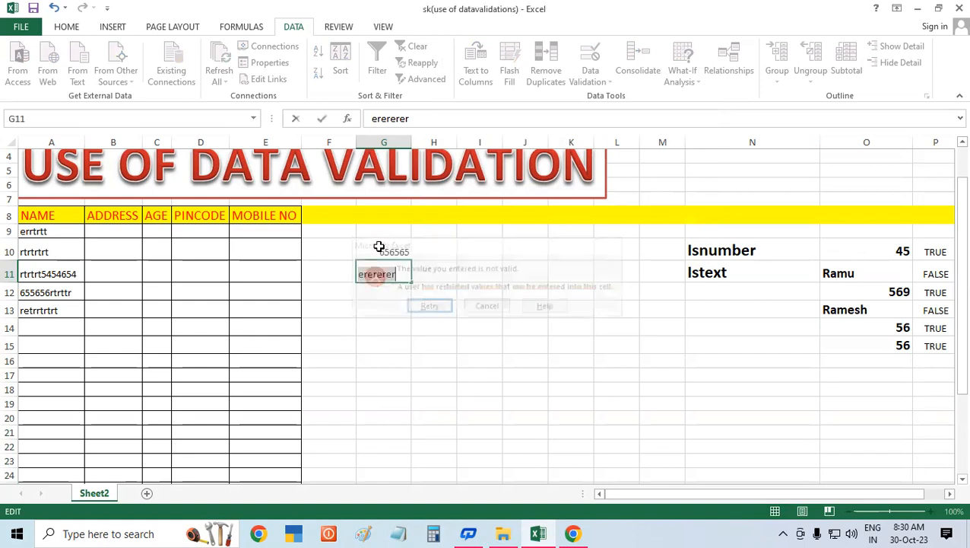
{"action": "key", "text": "Return"}
{"action": "key", "text": "Return"}
{"action": "type", "text": "454545"}
{"action": "key", "text": "Return"}
Step: Try entering the mixed values ererer5454545 and 45454erererr in G12, then cancel the entry
{"action": "type", "text": "ererer5454545"}
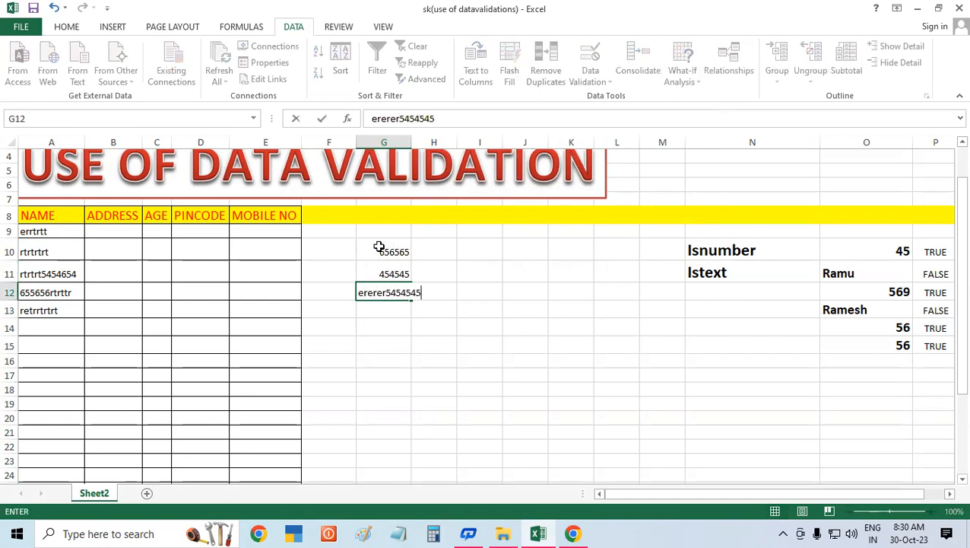
{"action": "key", "text": "Return"}
{"action": "key", "text": "Return"}
{"action": "type", "text": "45454erererr"}
{"action": "key", "text": "Return"}
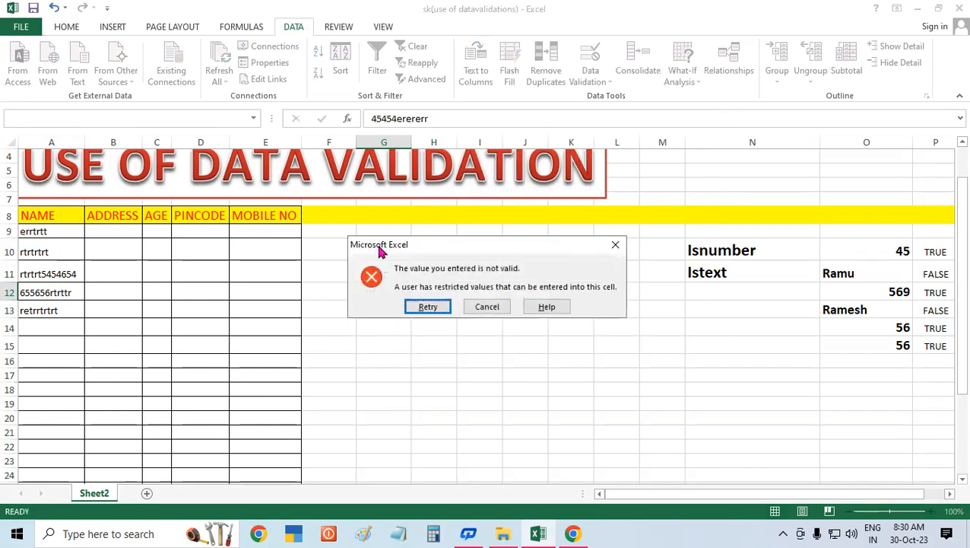
{"action": "key", "text": "Return"}
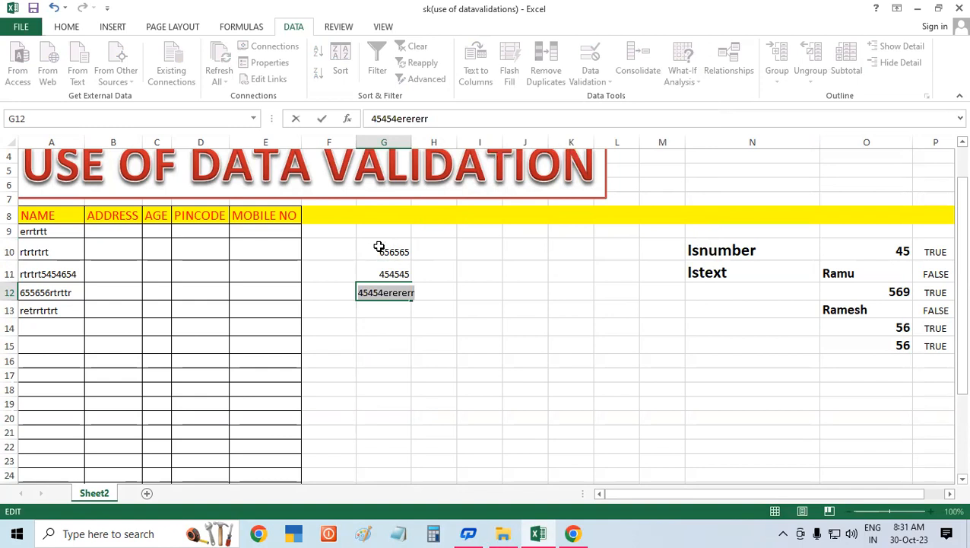
{"action": "key", "text": "Return"}
{"action": "left_click", "coordinate": [488, 306]}
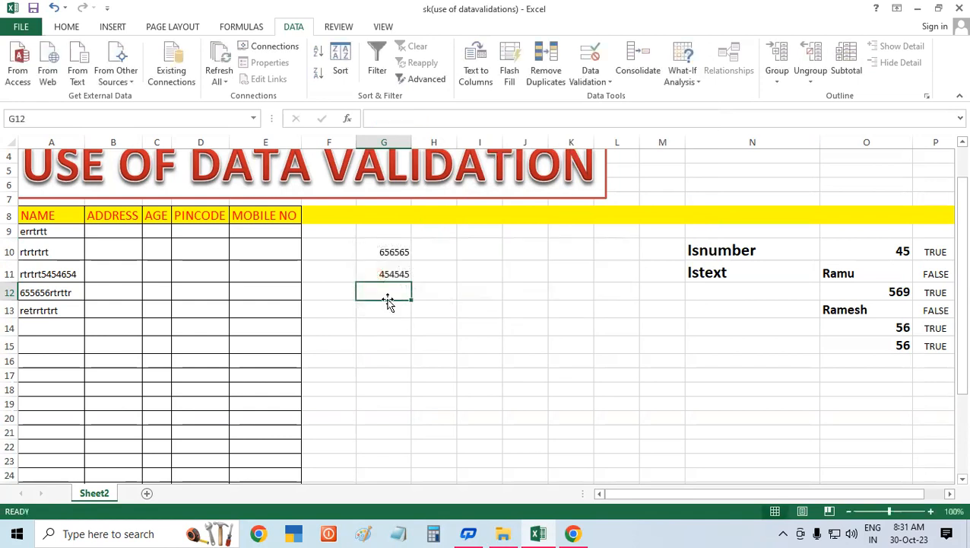
{"action": "left_click_drag", "start_coordinate": [325, 247], "coordinate": [648, 485]}
{"action": "left_click_drag", "start_coordinate": [347, 202], "coordinate": [670, 443]}
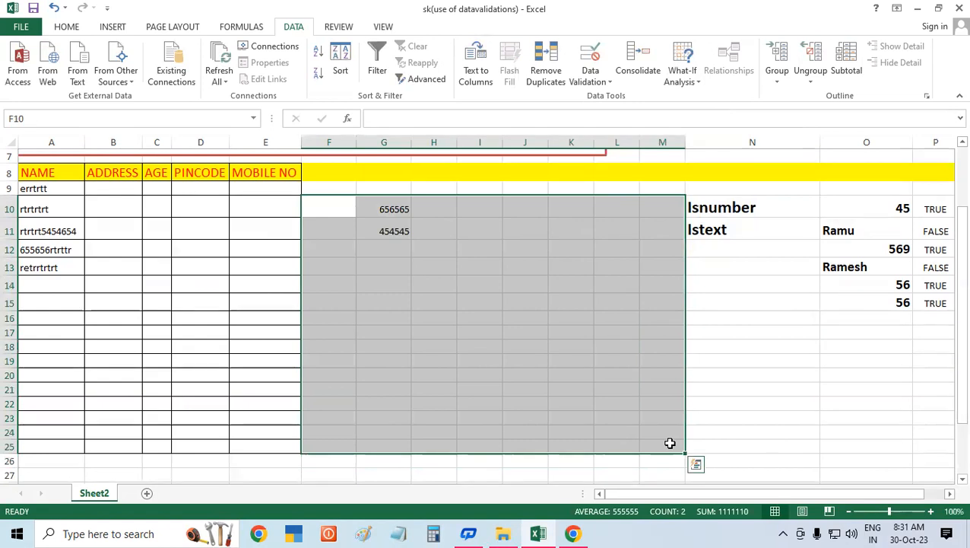
{"action": "left_click", "coordinate": [505, 276]}
{"action": "left_click_drag", "start_coordinate": [474, 208], "coordinate": [475, 431]}
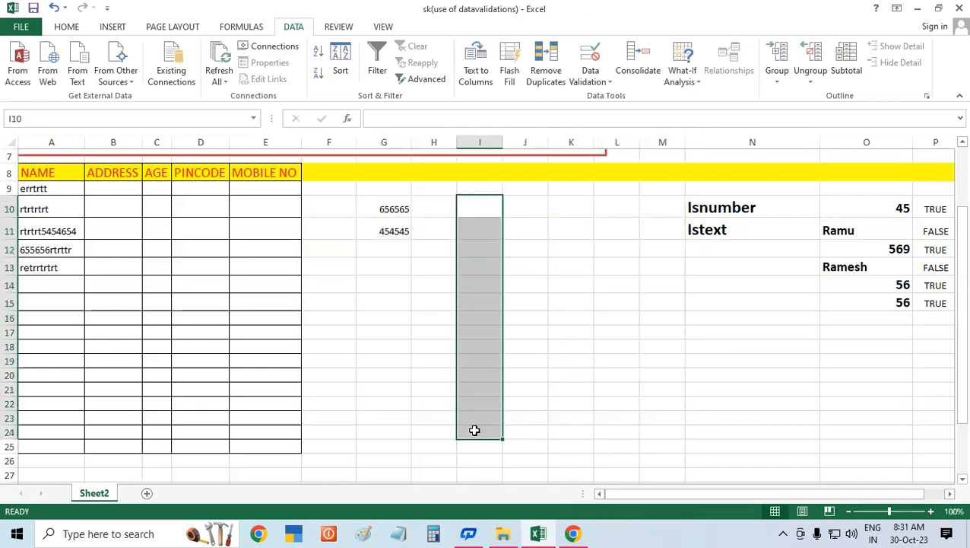
{"action": "left_click", "coordinate": [601, 313]}
{"action": "left_click_drag", "start_coordinate": [447, 201], "coordinate": [648, 439]}
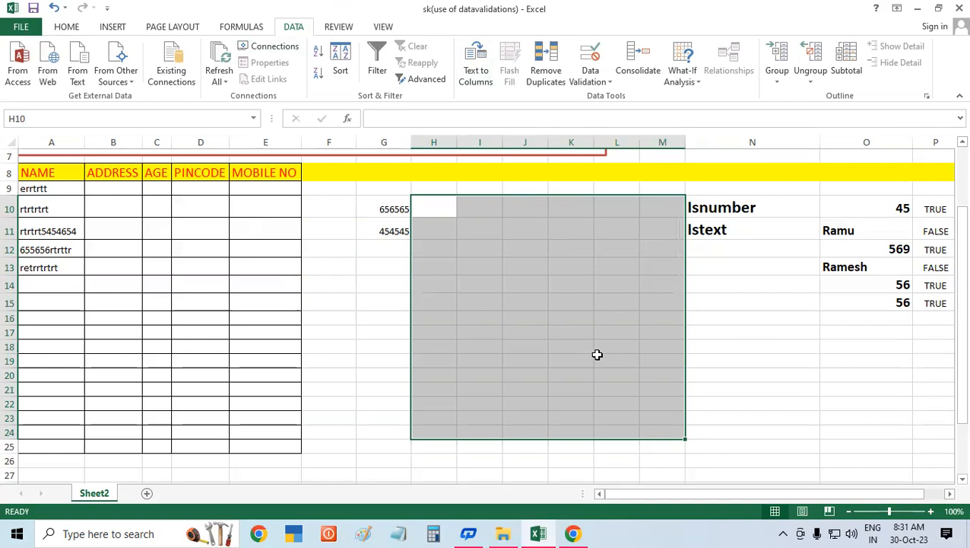
Step: Switch to Notepad and write the line =isnumber(Select Value) as the first note
{"action": "left_click", "coordinate": [399, 532]}
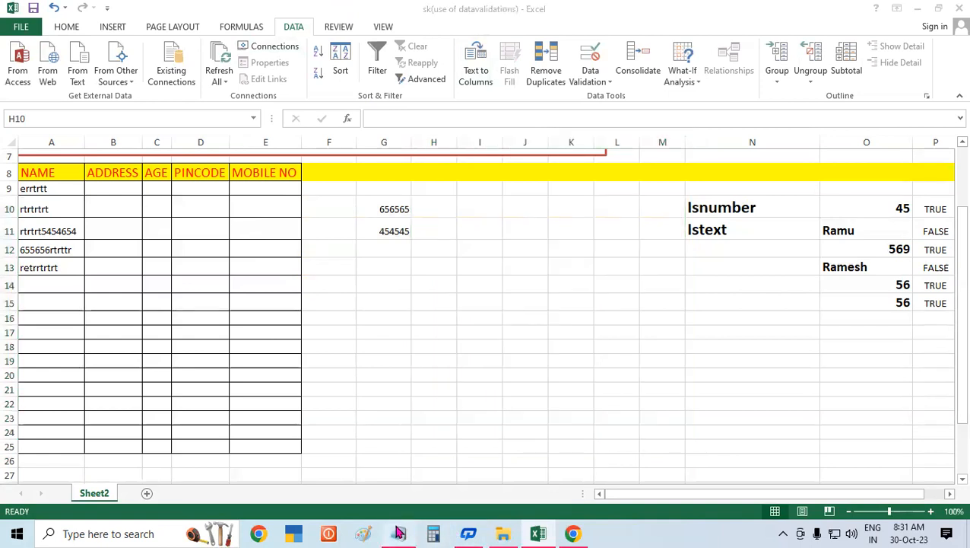
{"action": "left_click", "coordinate": [879, 50]}
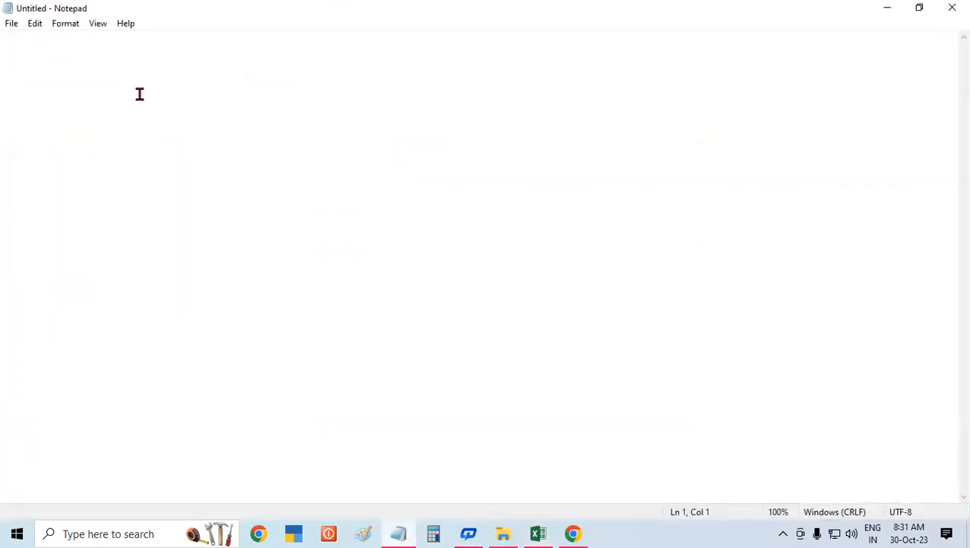
{"action": "type", "text": "=isnumber(Sele"}
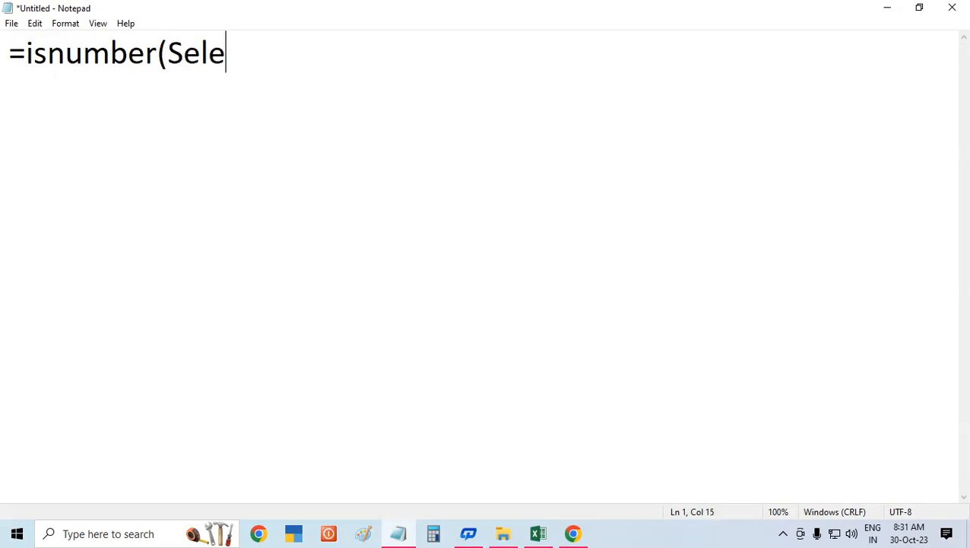
{"action": "type", "text": "ct Value)"}
{"action": "key", "text": "Return"}
Step: Add a second line reading =istext(Select Value) and start a new line below it
{"action": "type", "text": "="}
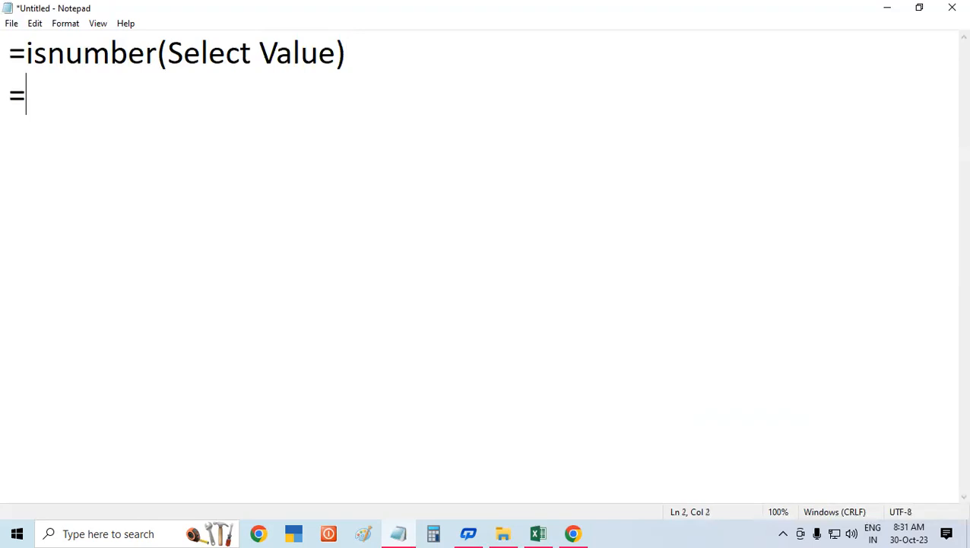
{"action": "type", "text": "istext"}
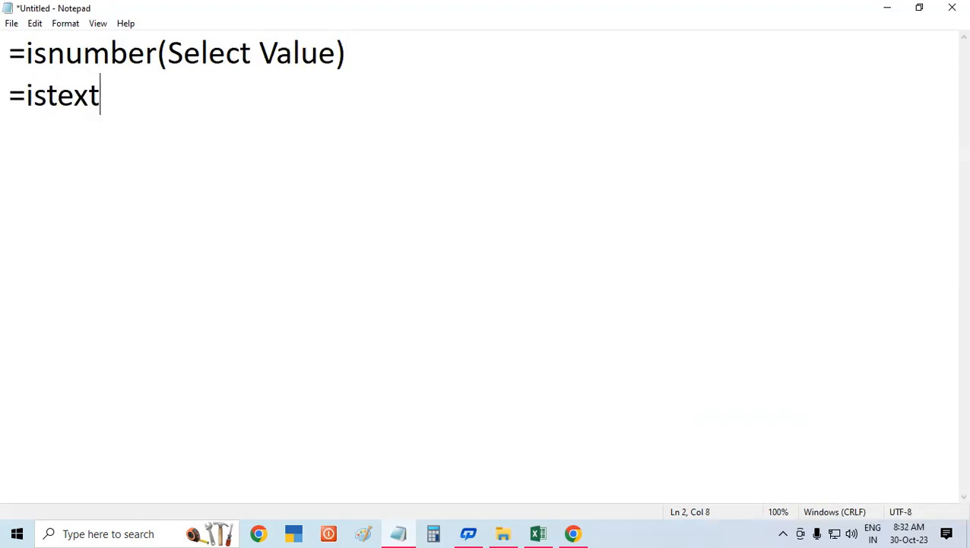
{"action": "type", "text": "(s"}
{"action": "key", "text": "BackSpace"}
{"action": "type", "text": "Select Value"}
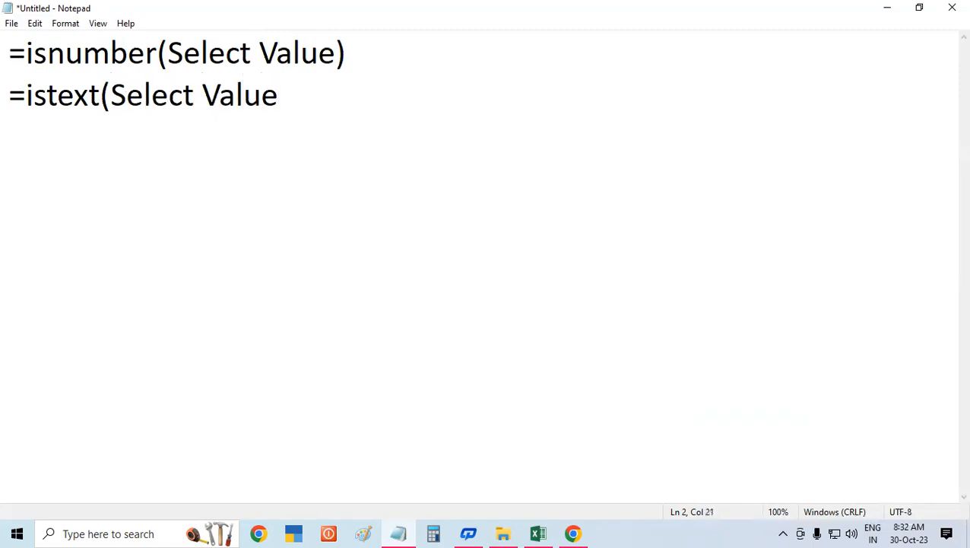
{"action": "type", "text": ")"}
{"action": "key", "text": "Return"}
{"action": "key", "text": "Return"}
{"action": "key", "text": "BackSpace"}
Step: Begin the menu path note with Select Cell>Data Tab>Data Validation on the third line
{"action": "type", "text": "D"}
{"action": "key", "text": "BackSpace"}
{"action": "type", "text": "Select Cell>Data Tab>Datab"}
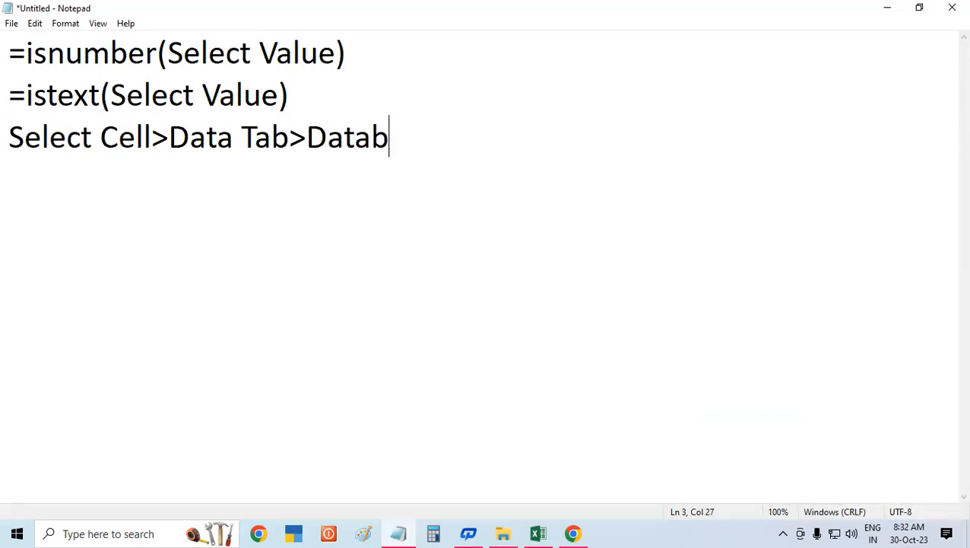
{"action": "key", "text": "BackSpace"}
{"action": "type", "text": "Vl"}
{"action": "key", "text": "BackSpace"}
{"action": "type", "text": "aidti"}
{"action": "key", "text": "BackSpace"}
{"action": "key", "text": "BackSpace"}
{"action": "type", "text": "ation"}
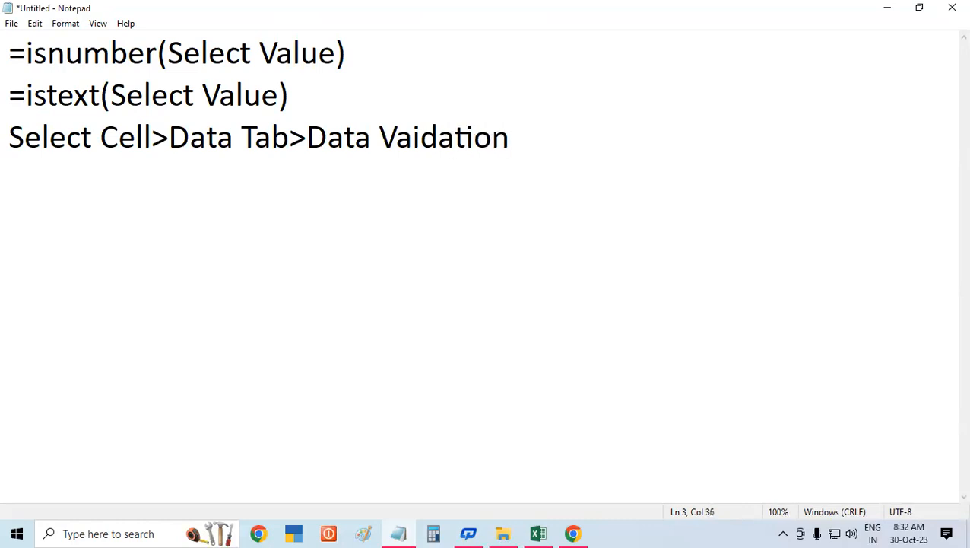
{"action": "type", "text": ">Da"}
Step: Append >Setting to the path and fix the missing letter in Validation
{"action": "key", "text": "BackSpace"}
{"action": "key", "text": "BackSpace"}
{"action": "type", "text": "Setting"}
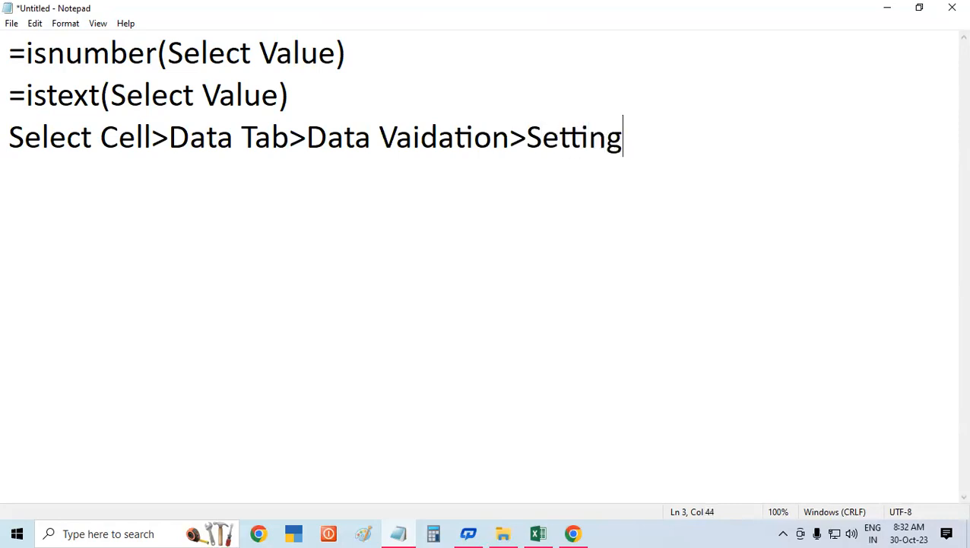
{"action": "left_click", "coordinate": [412, 137]}
{"action": "type", "text": "l"}
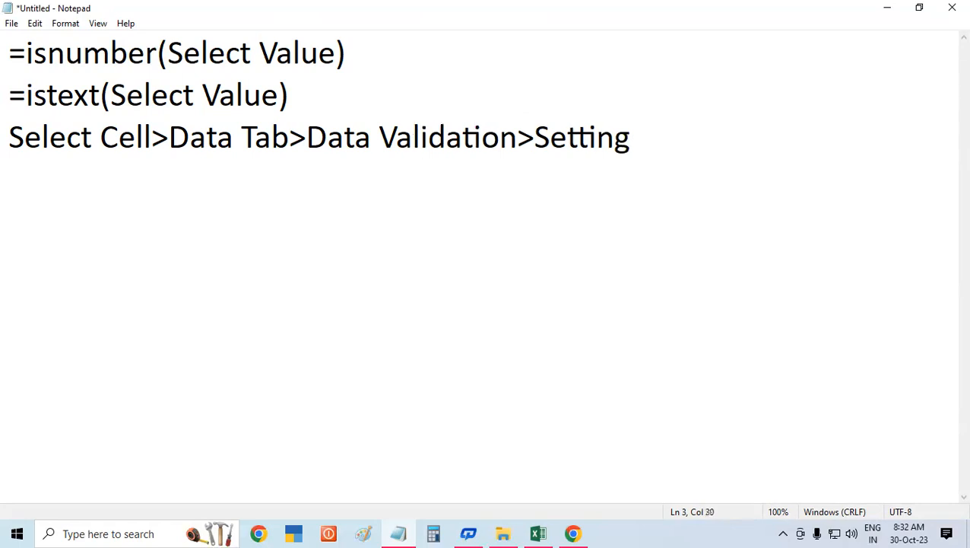
Step: Extend the path with >Allow>Custom>Formula
{"action": "left_click", "coordinate": [667, 149]}
{"action": "type", "text": ">Allow"}
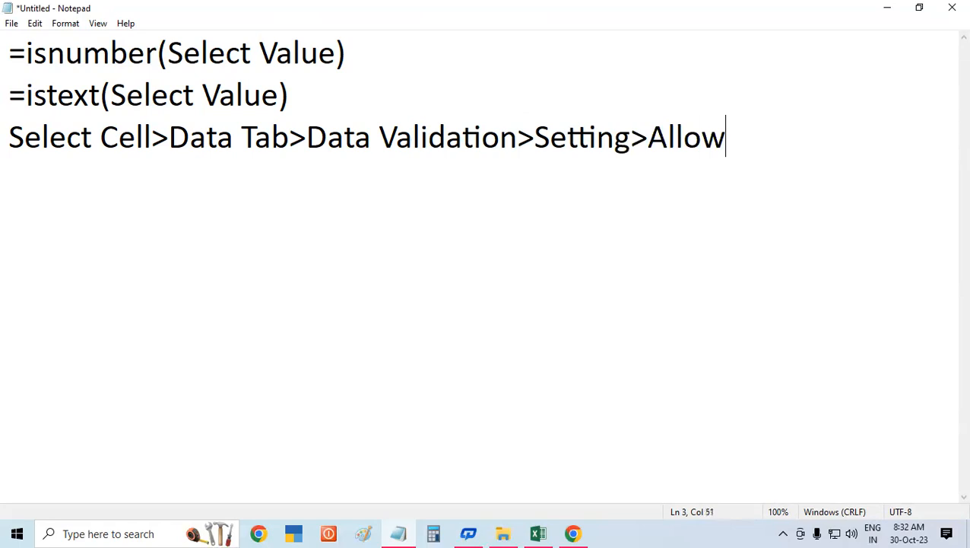
{"action": "type", "text": ">Custom>Formula"}
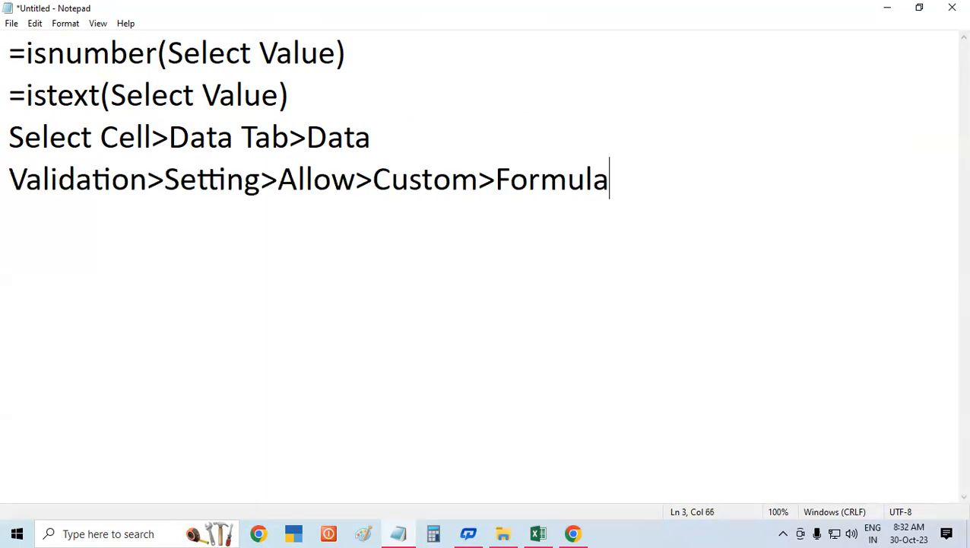
{"action": "type", "text": "(=istext("}
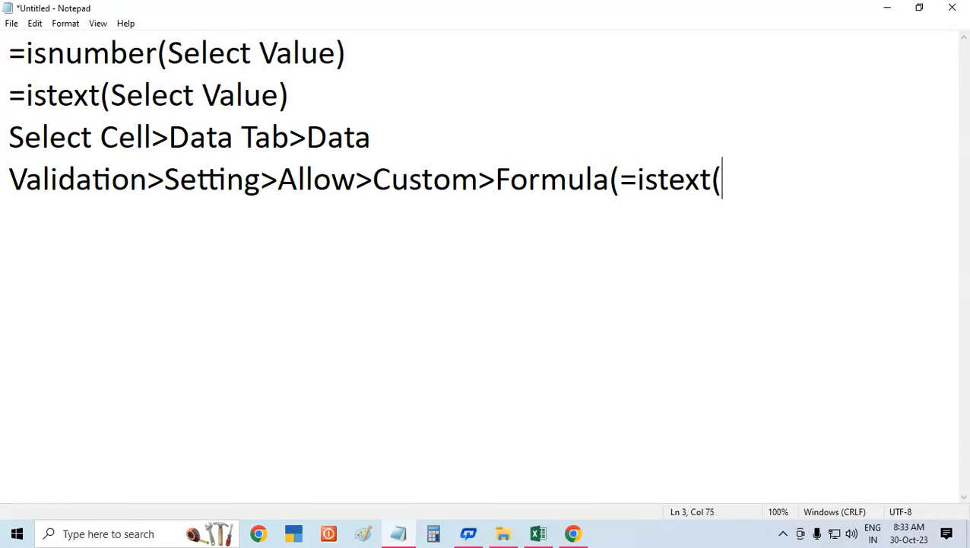
{"action": "type", "text": ")"}
Step: Append the example formula (=istext(Select cell) after Formula
{"action": "key", "text": "BackSpace"}
{"action": "key", "text": "BackSpace"}
{"action": "type", "text": ")"}
{"action": "key", "text": "BackSpace"}
{"action": "type", "text": "(Sel"}
{"action": "key", "text": "BackSpace"}
{"action": "key", "text": "BackSpace"}
{"action": "type", "text": "el"}
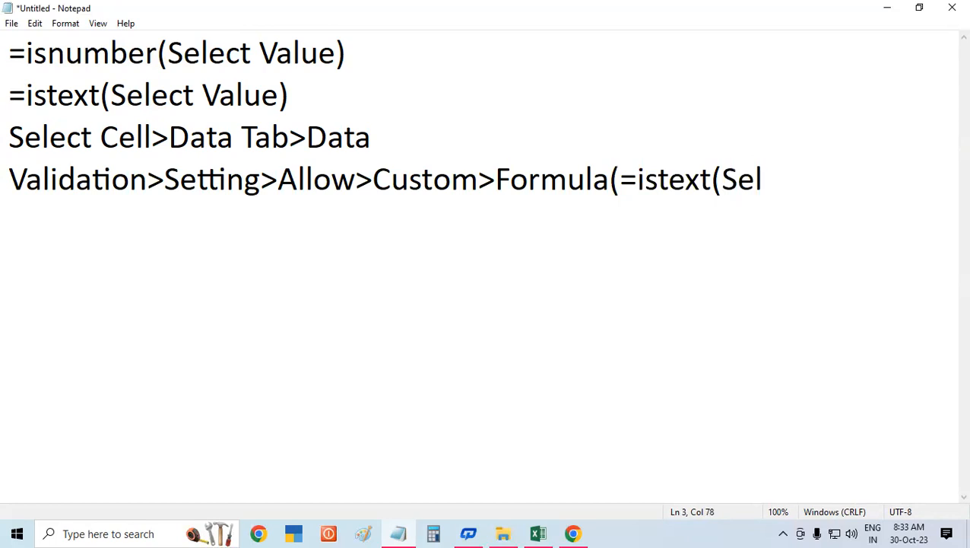
{"action": "type", "text": "ect cell)"}
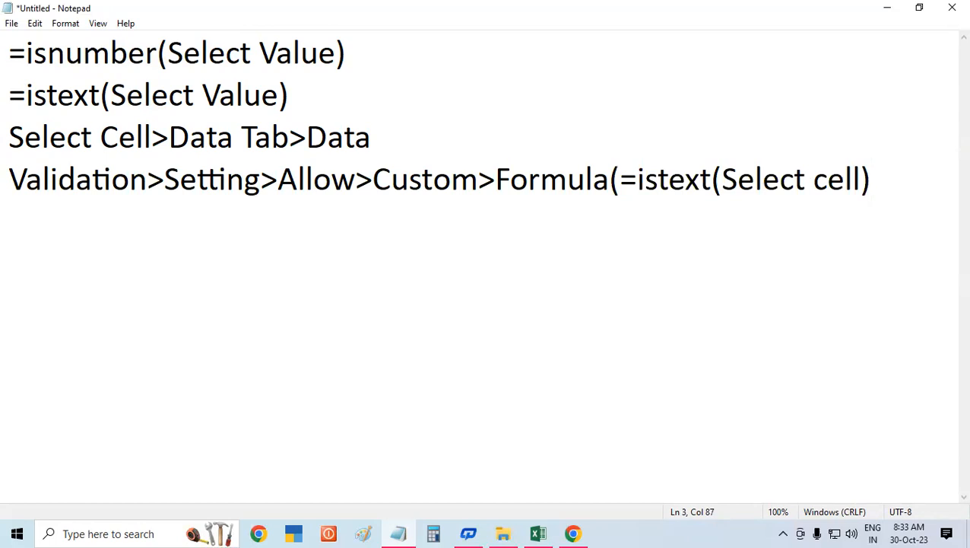
Step: Replace the opening bracket before =istext with > and finish the path with >Ok
{"action": "left_click", "coordinate": [614, 181]}
{"action": "key", "text": "BackSpace"}
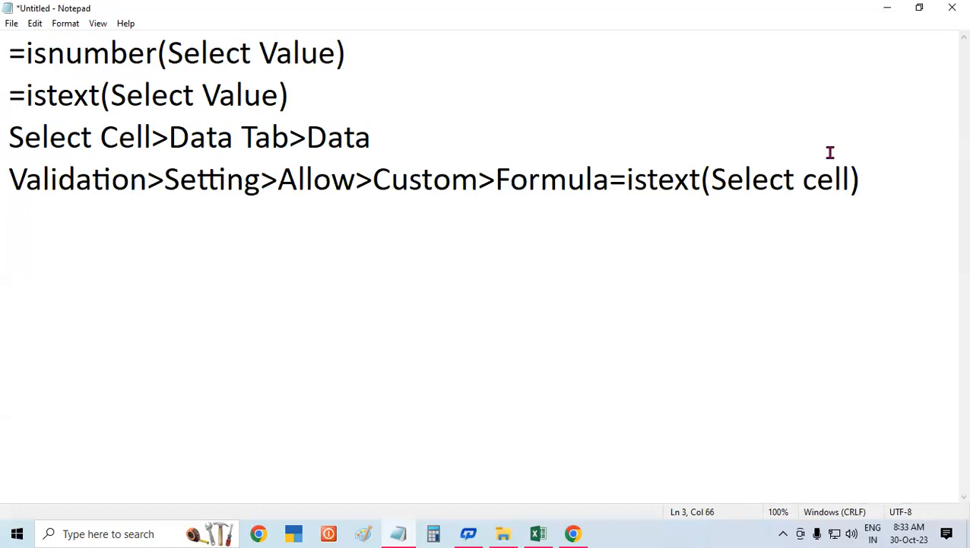
{"action": "type", "text": ">"}
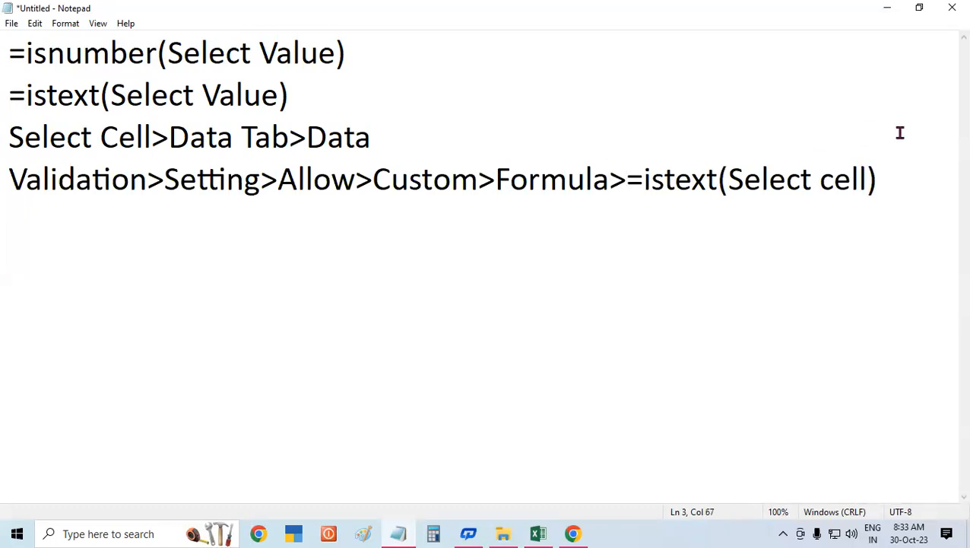
{"action": "left_click", "coordinate": [920, 178]}
{"action": "type", "text": ">OK"}
{"action": "key", "text": "BackSpace"}
{"action": "type", "text": "k"}
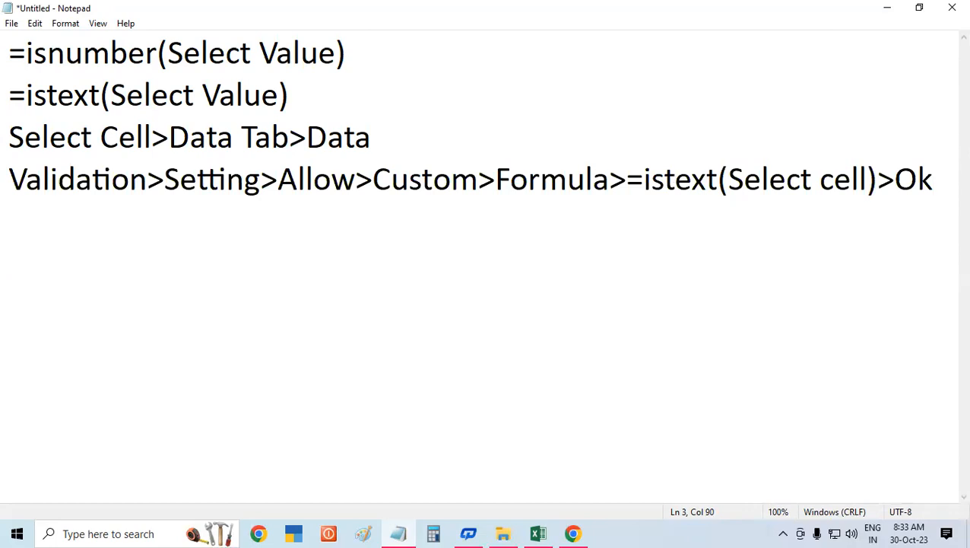